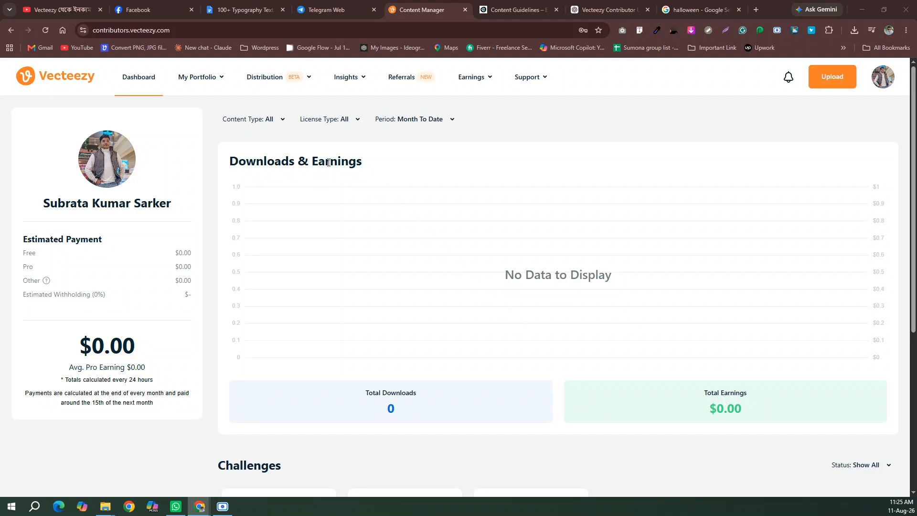
- Open the portfolio's upload page and import the backpack line art EPS file
scroll(328, 165, down, 5)
scroll(329, 172, up, 5)
click(193, 88)
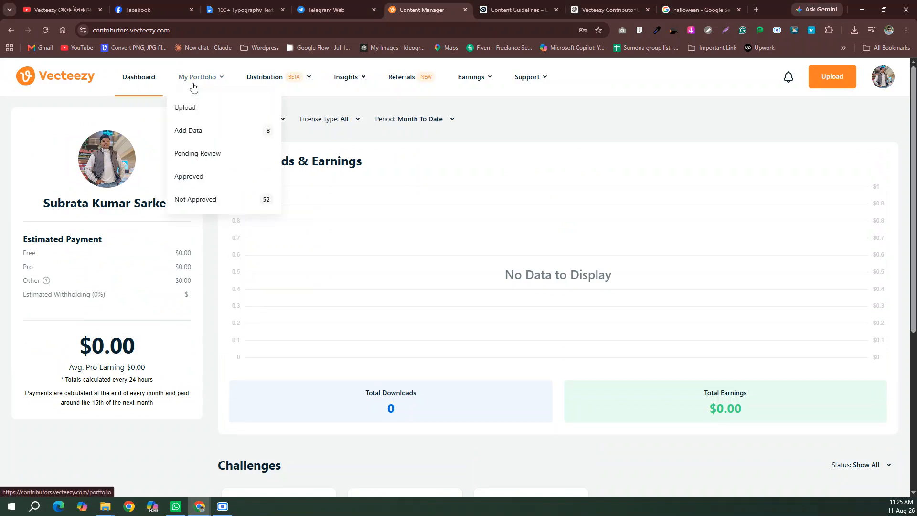
click(201, 110)
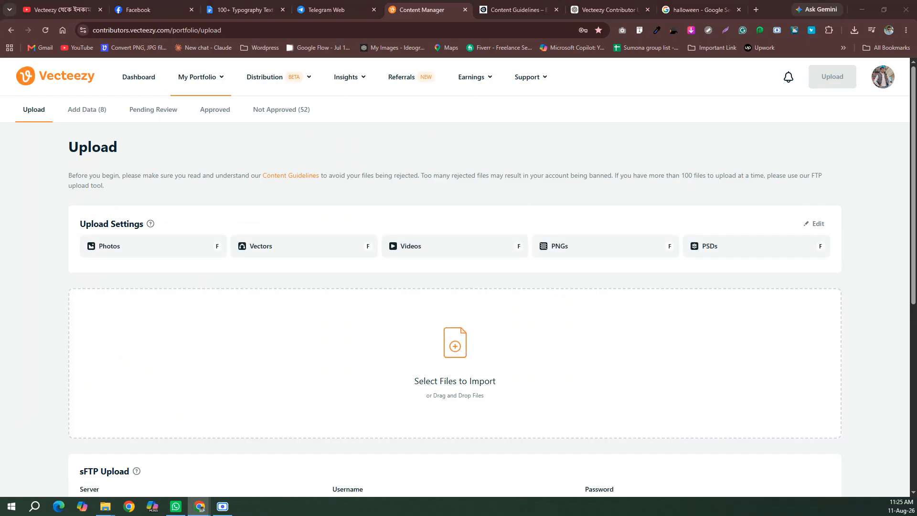
drag(265, 371, 447, 370)
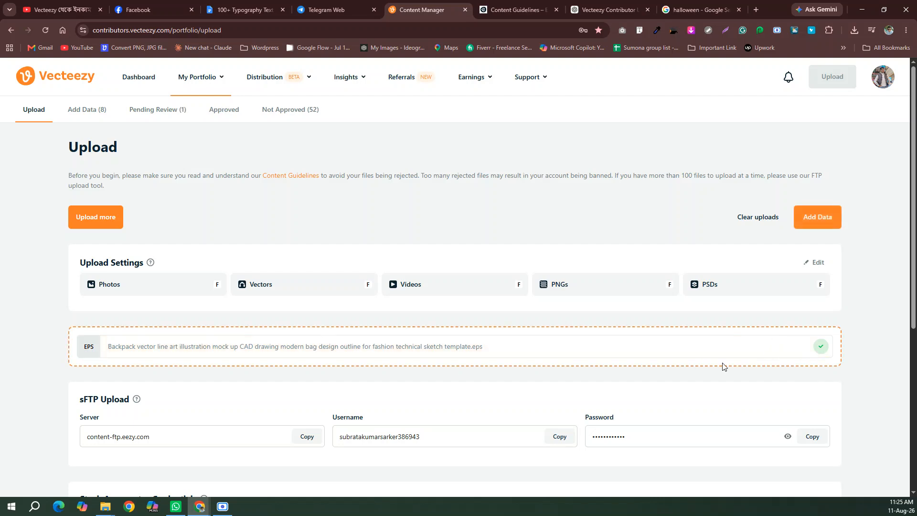
- Open the data entry page for the uploaded files and assign the Pro license to the backpack illustration
click(815, 220)
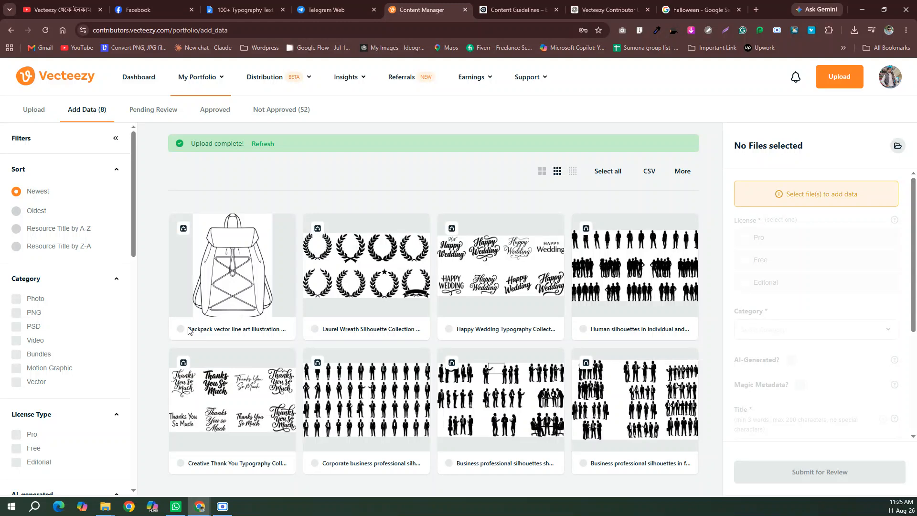
click(250, 285)
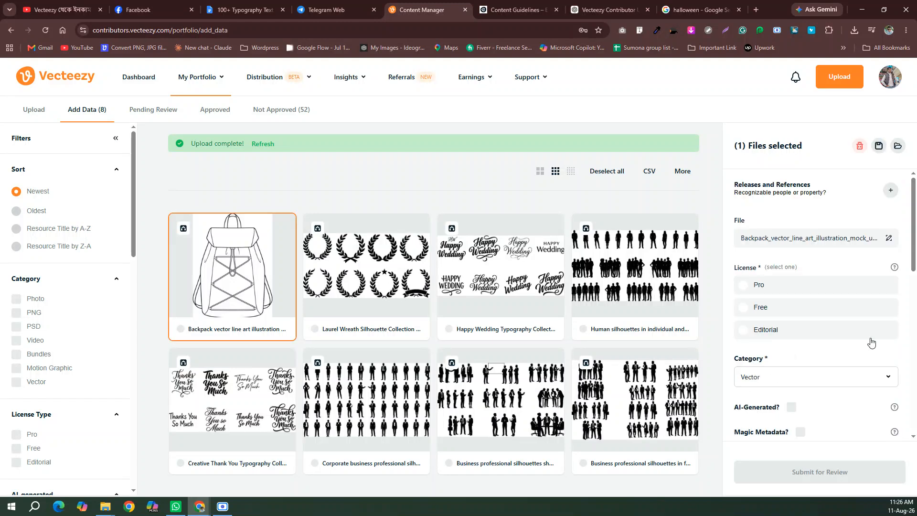
click(812, 285)
- Mark the backpack file as AI-generated, with Other as the software and Flow as its name
scroll(815, 287, down, 2)
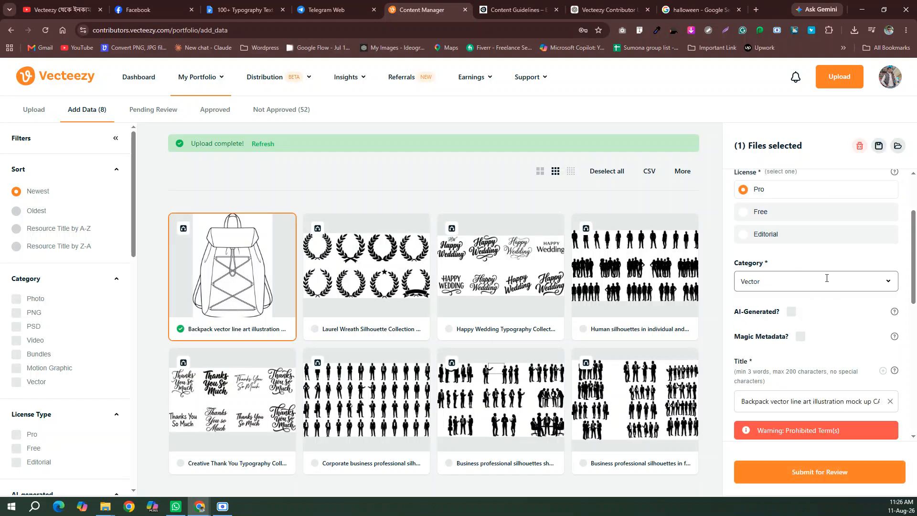
click(791, 312)
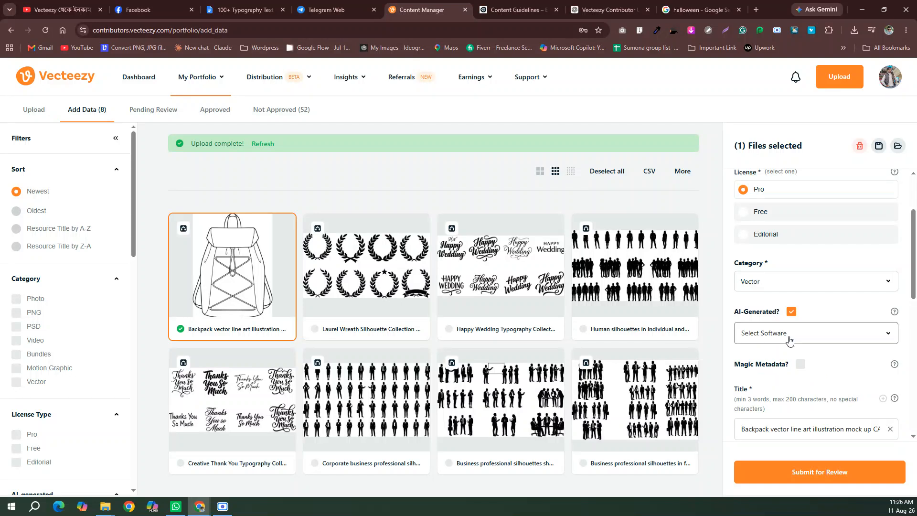
click(789, 340)
click(755, 419)
click(797, 448)
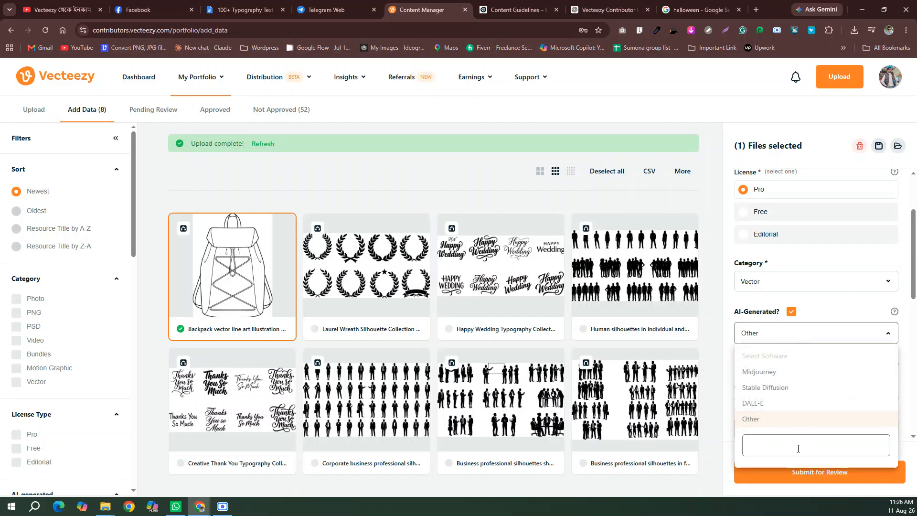
click(814, 468)
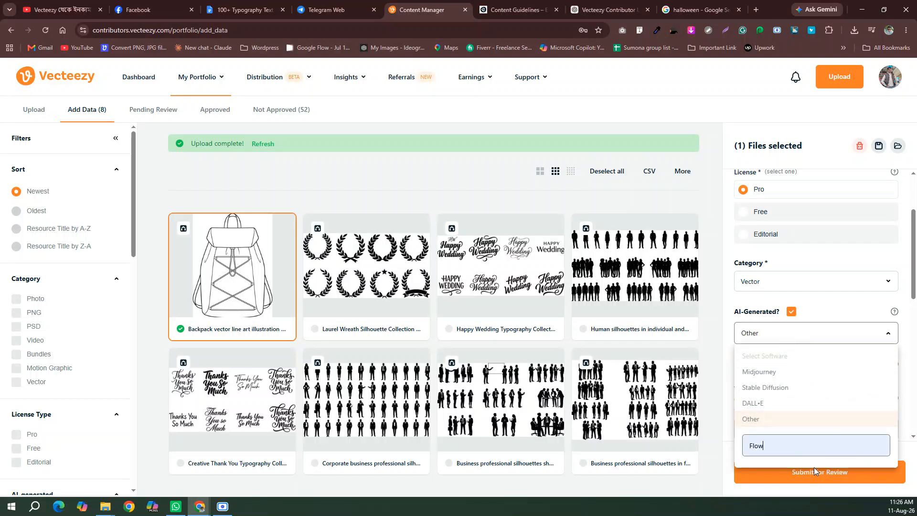
click(828, 306)
- Read through the backpack file's full title to check its wording for prohibited terms
scroll(831, 333, down, 2)
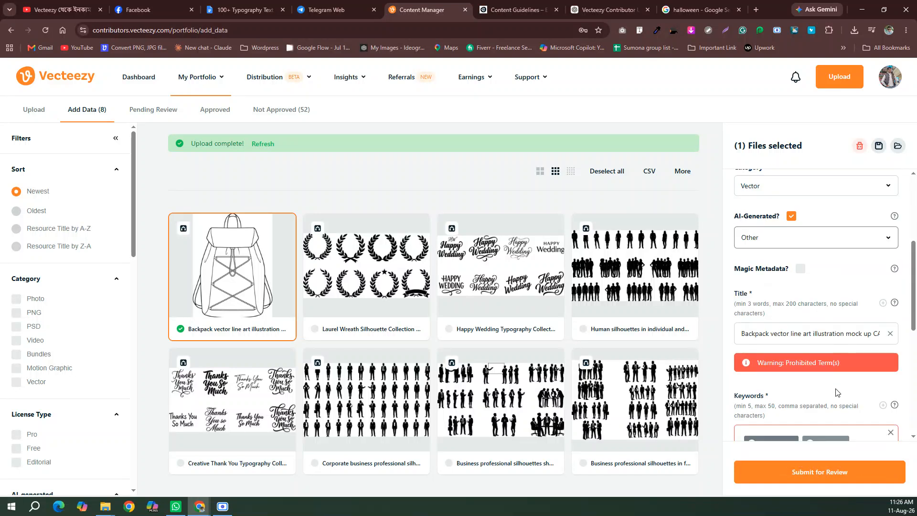
click(845, 333)
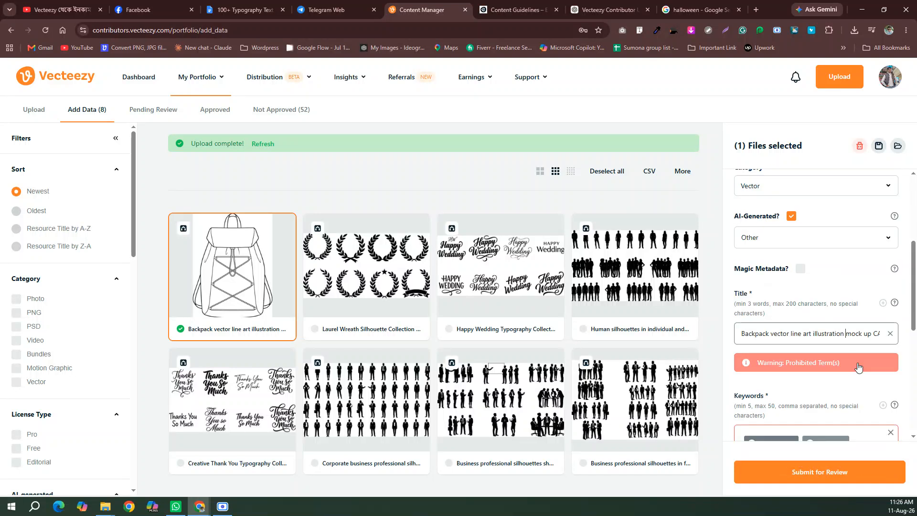
key(Right)
key(Right)
key(Right)
key(Right)
key(Right)
key(Right)
key(Right)
key(Right)
key(Right)
key(Right)
key(Right)
key(Right)
key(Right)
key(Right)
key(Right)
key(Right)
key(Right)
key(Right)
key(Right)
key(Right)
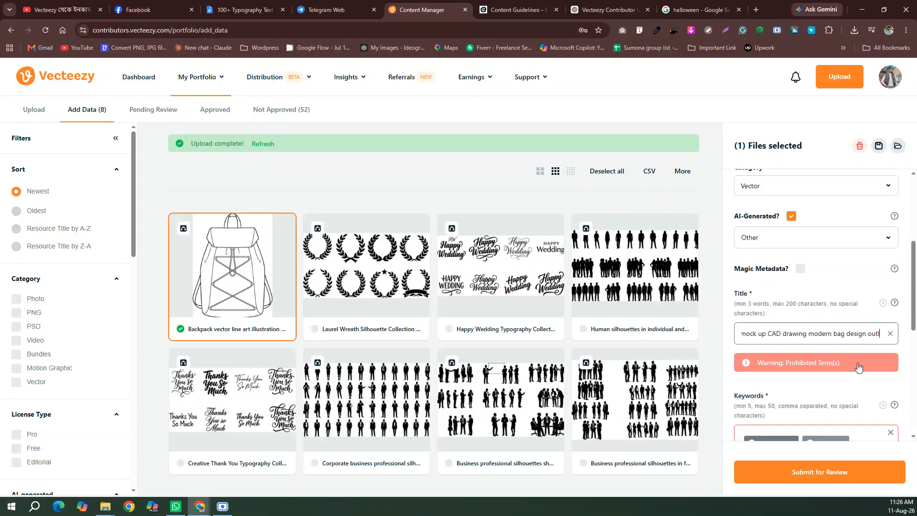
key(Right)
key(Right)
key(Right)
key(Right)
key(Right)
key(Right)
key(Right)
key(Right)
key(Right)
key(Right)
key(Right)
key(Right)
key(Right)
key(Right)
key(Right)
key(Right)
key(Right)
key(Right)
key(Right)
key(Right)
- Remove the flagged keywords "vector" and "apparel vector" from the backpack file
scroll(858, 367, down, 5)
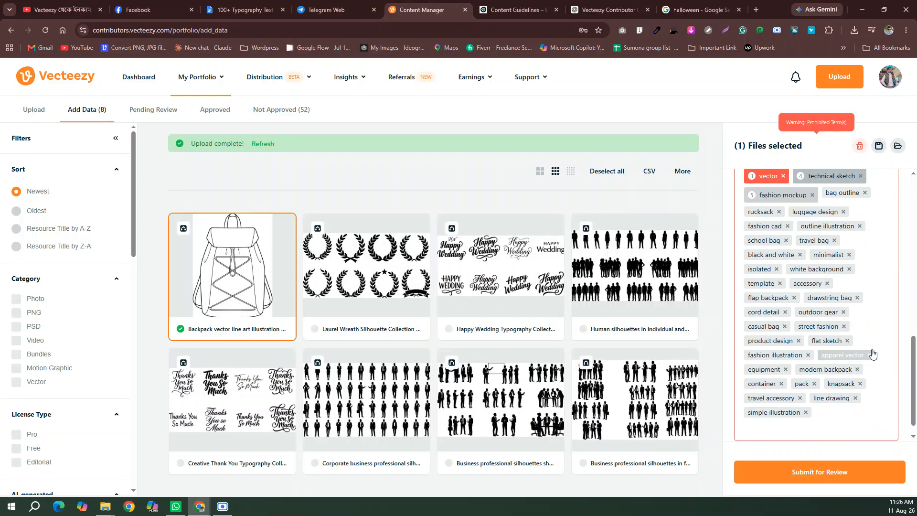
click(783, 176)
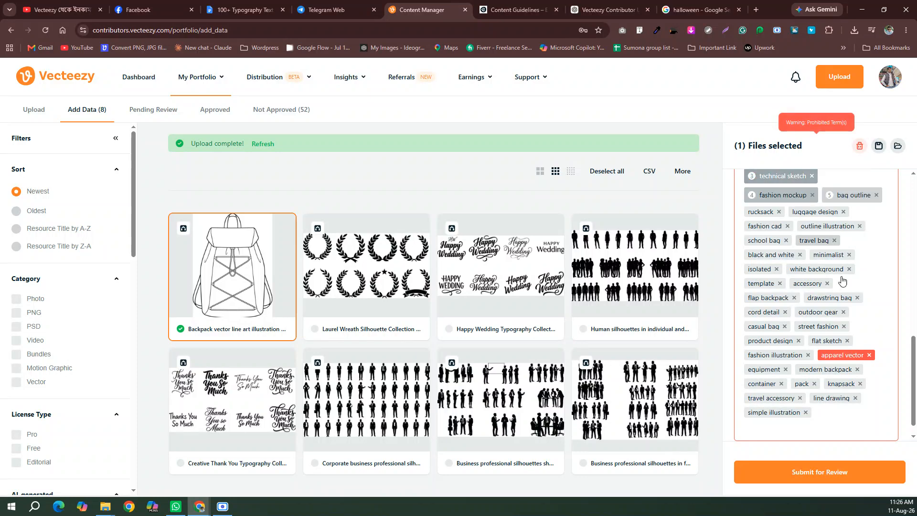
click(869, 358)
- Delete "vector line" from the backpack file's title so it starts with "Backpack art illustration mock up CAD drawing"
scroll(792, 377, up, 5)
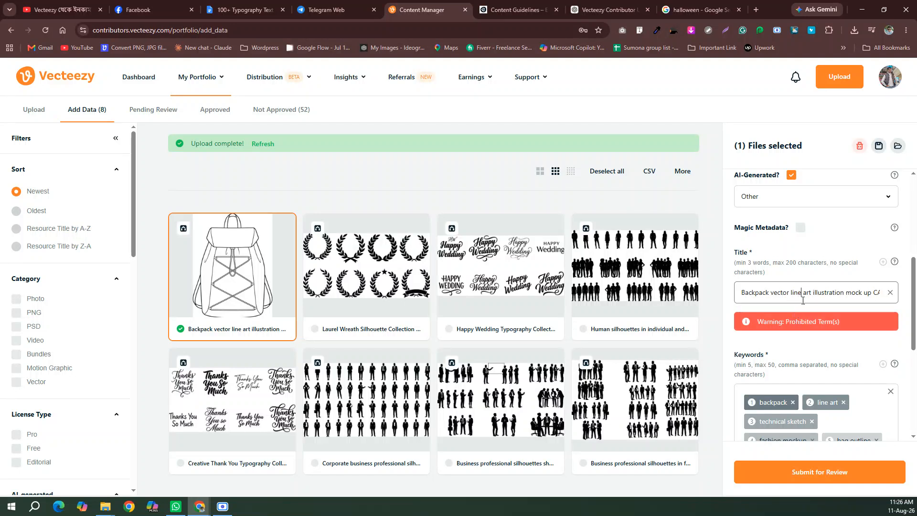
key(BackSpace)
key(BackSpace)
key(BackSpace)
key(BackSpace)
key(BackSpace)
key(BackSpace)
key(BackSpace)
key(BackSpace)
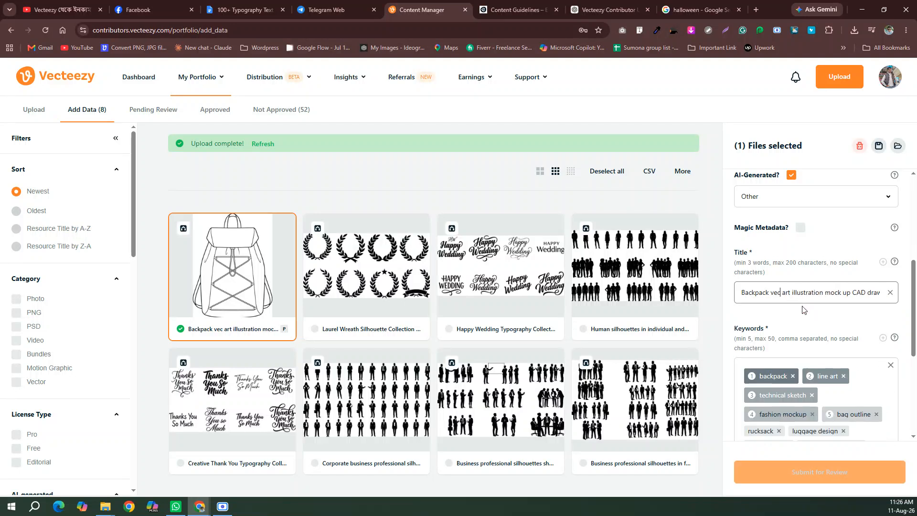
key(BackSpace)
key(BackSpace)
key(BackSpace)
key(BackSpace)
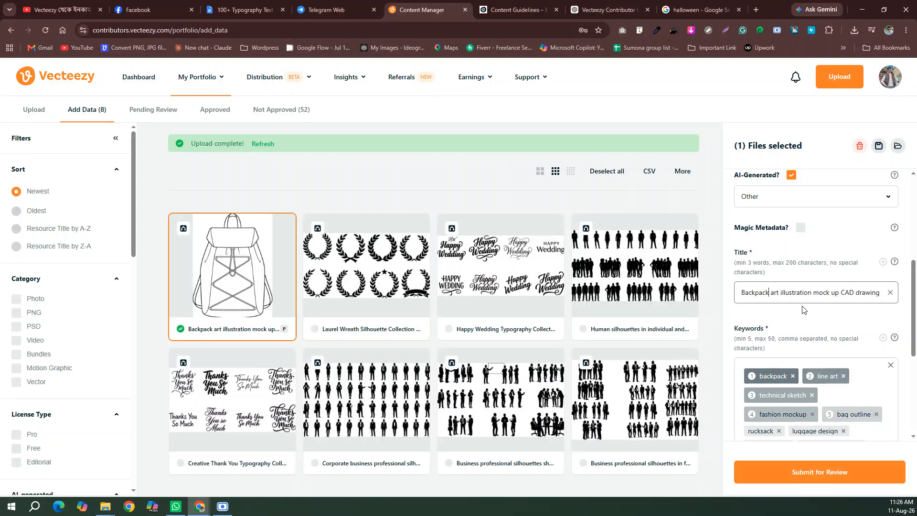
- Check the backpack file's metadata, submit it for review with the guidelines acknowledgement accepted, and close the confirmation
scroll(788, 392, up, 5)
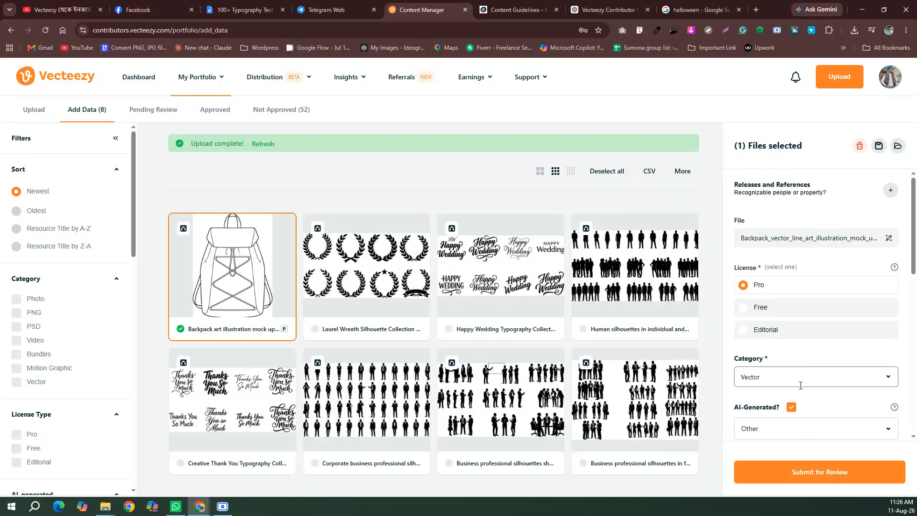
scroll(800, 385, down, 10)
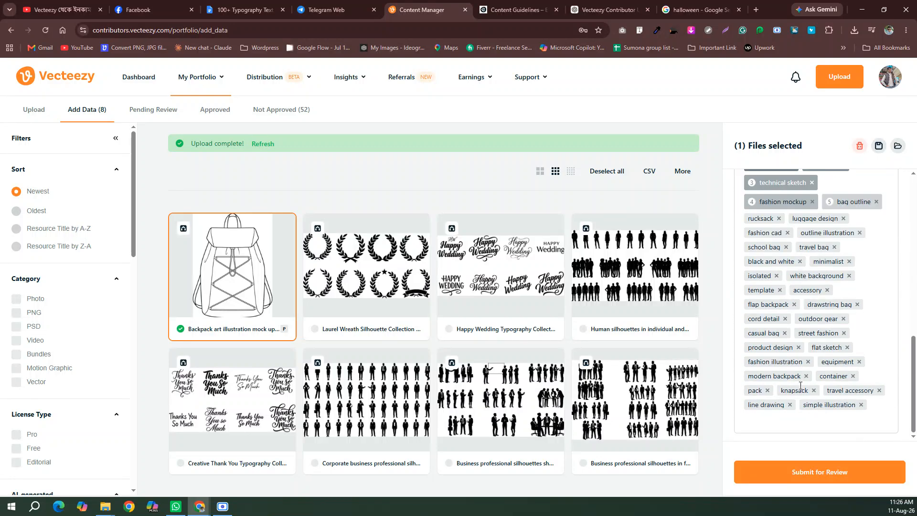
scroll(783, 344, up, 5)
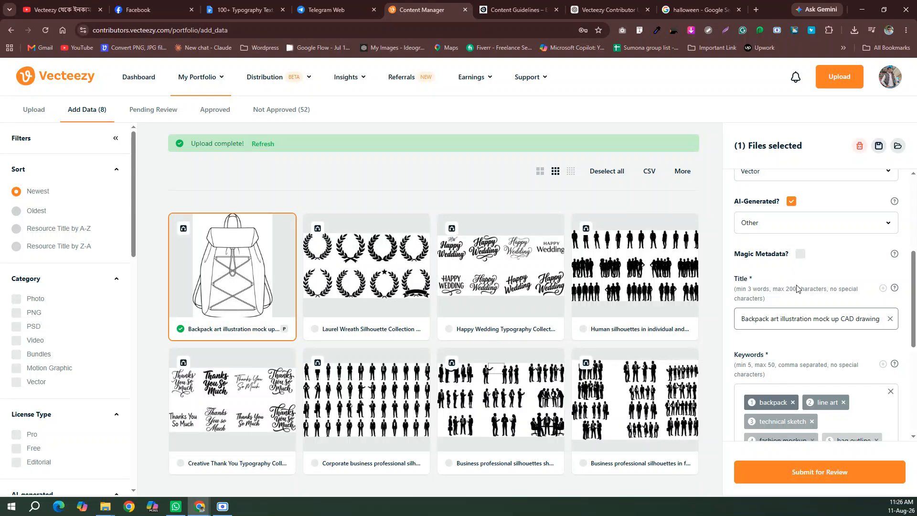
scroll(822, 344, down, 5)
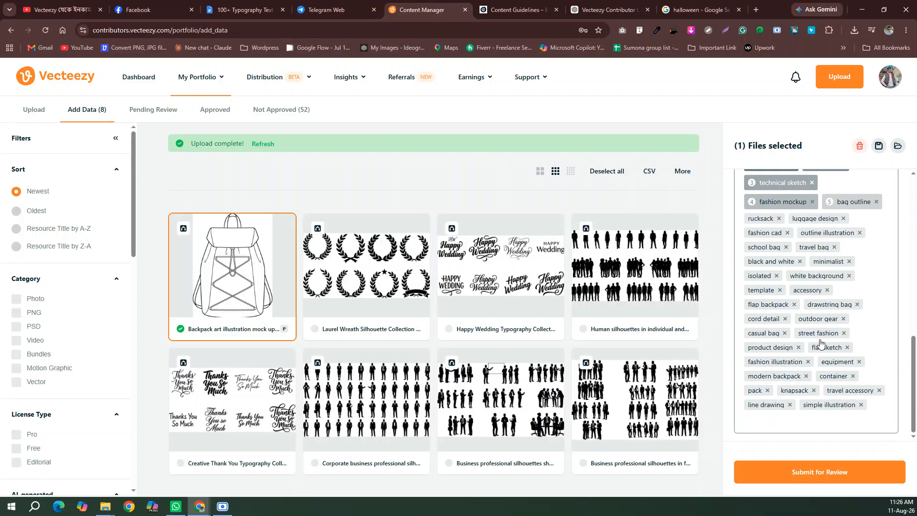
click(845, 473)
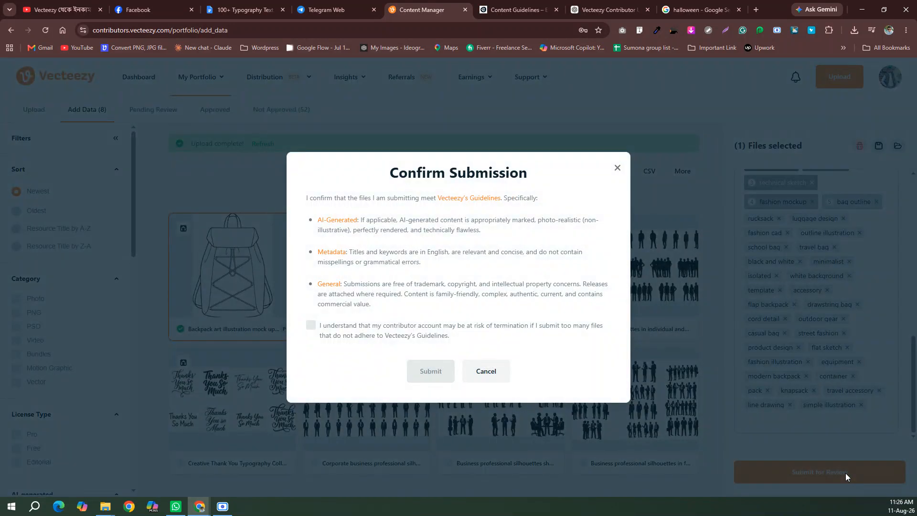
click(310, 326)
click(429, 371)
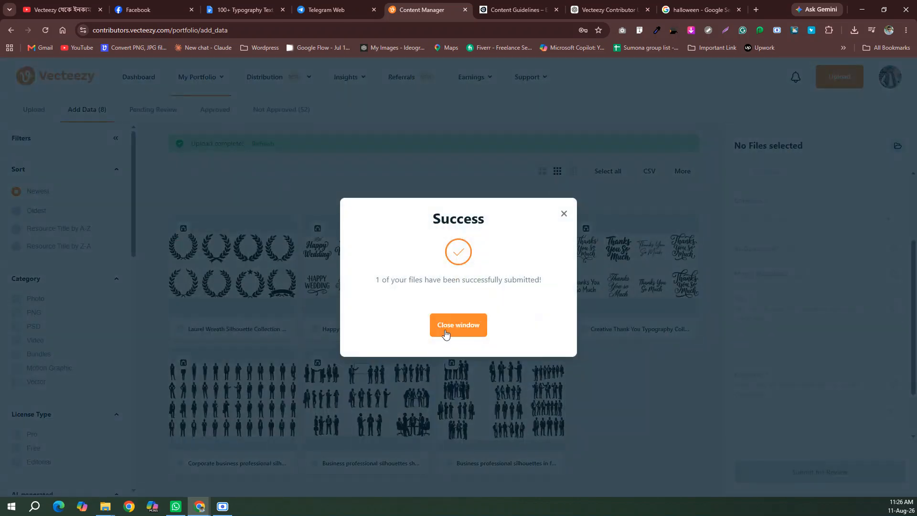
click(456, 334)
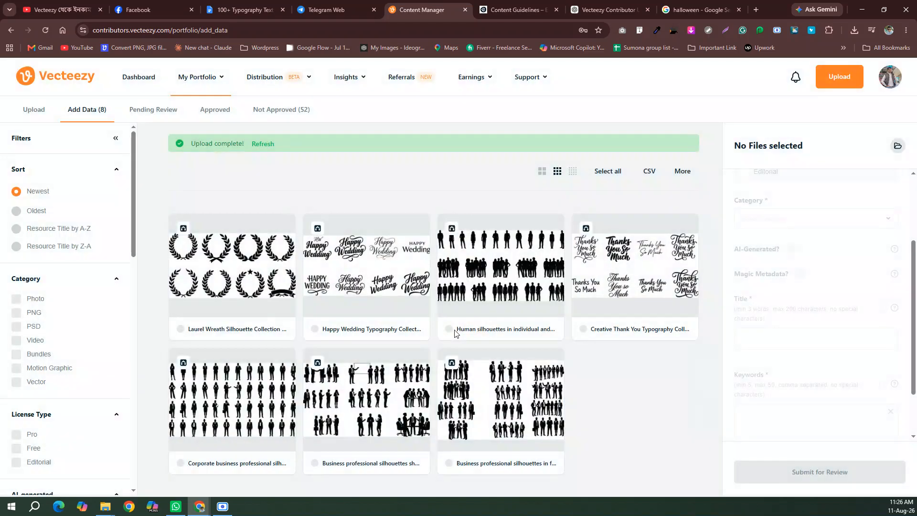
- Select the Laurel Wreath Silhouette Collection file and assign it the Pro license
click(238, 305)
scroll(790, 370, up, 10)
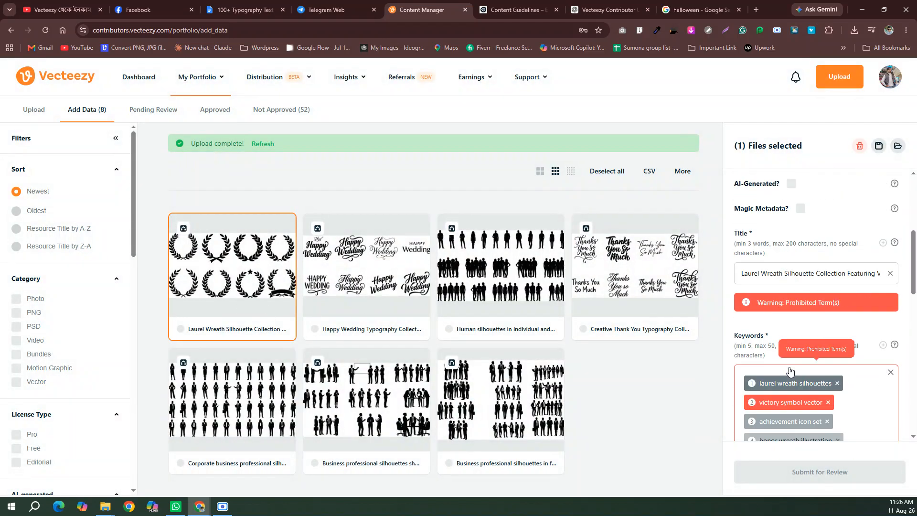
click(767, 256)
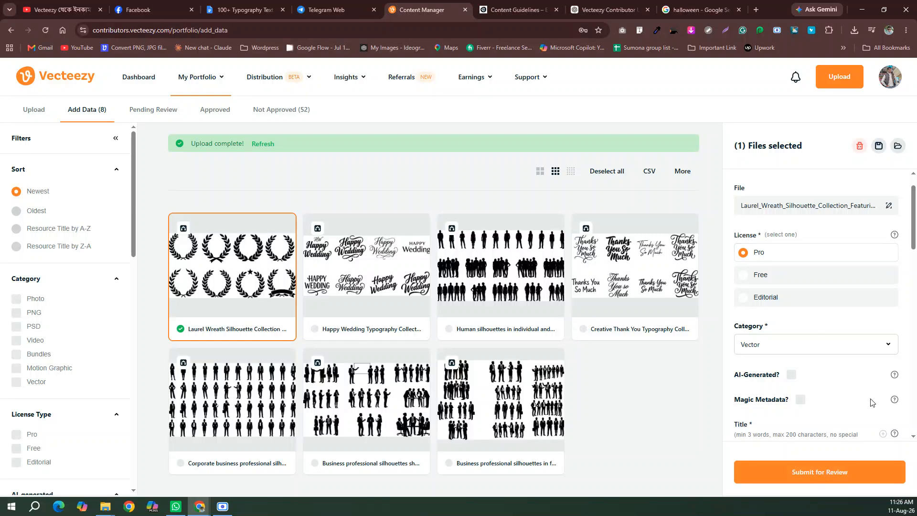
- Mark the laurel wreath file as AI-generated, with Other as the software and Flow as its name
scroll(790, 282, down, 2)
click(792, 280)
click(790, 306)
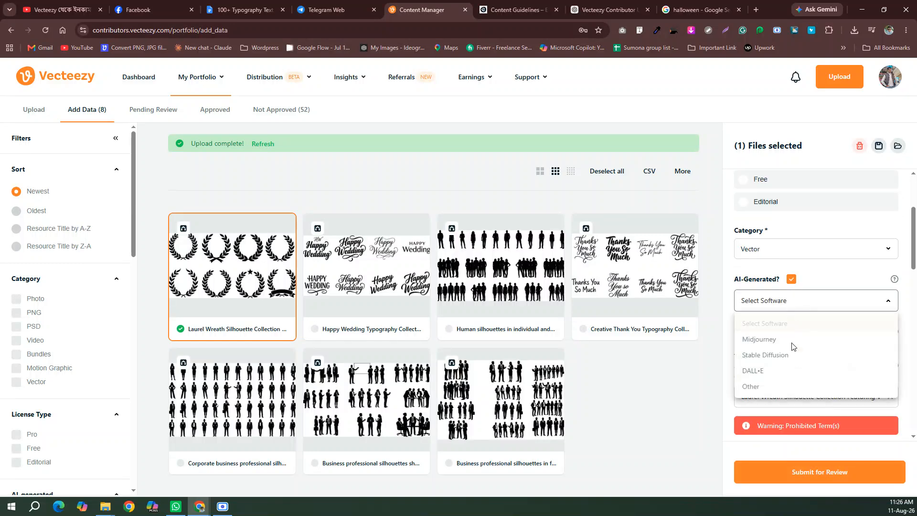
click(780, 387)
click(801, 420)
key(Down)
key(Return)
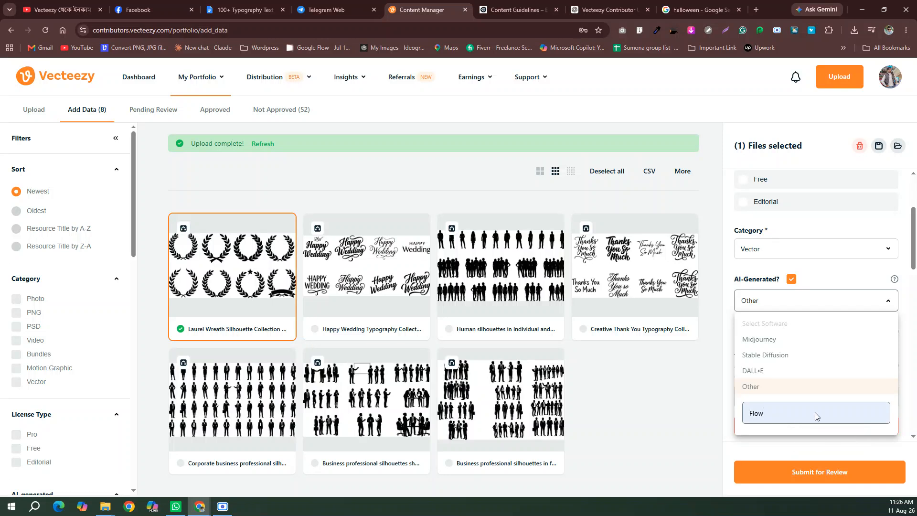
click(832, 273)
- Remove the keywords "victory symbol vector", "achievement icon set" and "decorative wreath vector" from the laurel wreath file
scroll(851, 379, down, 3)
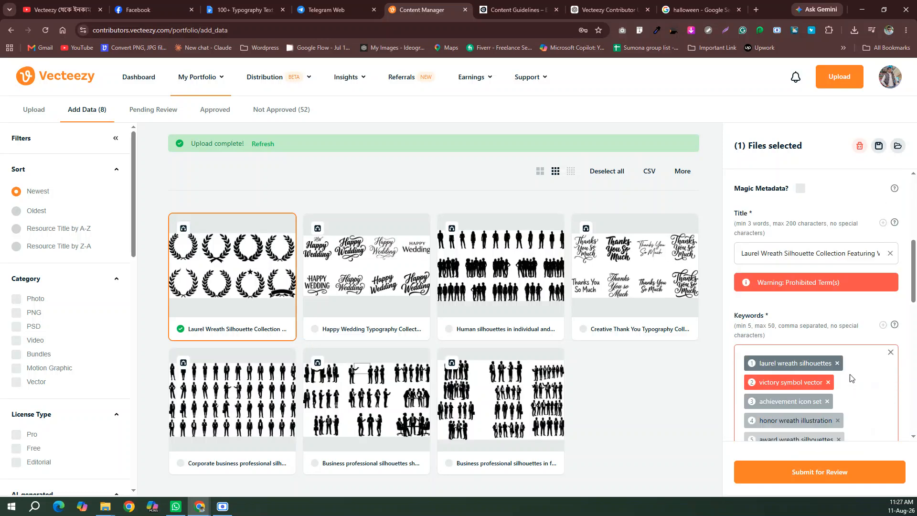
click(828, 382)
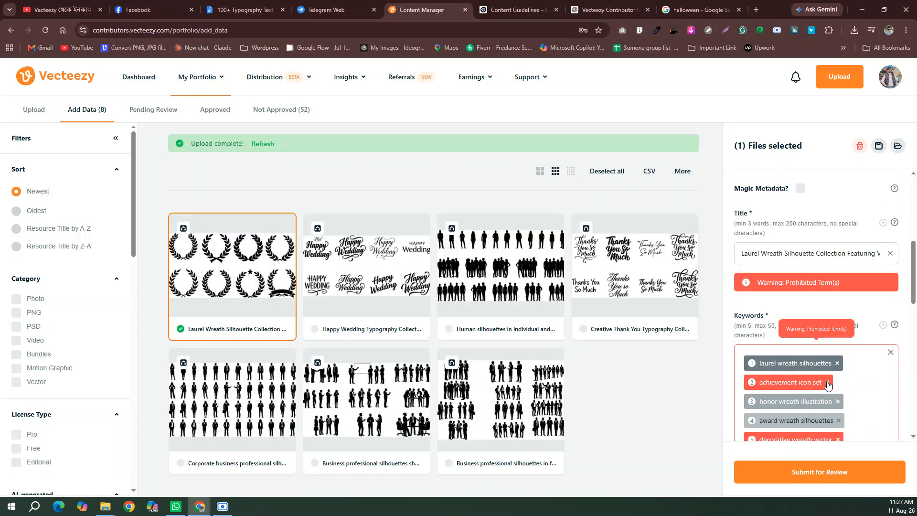
click(827, 383)
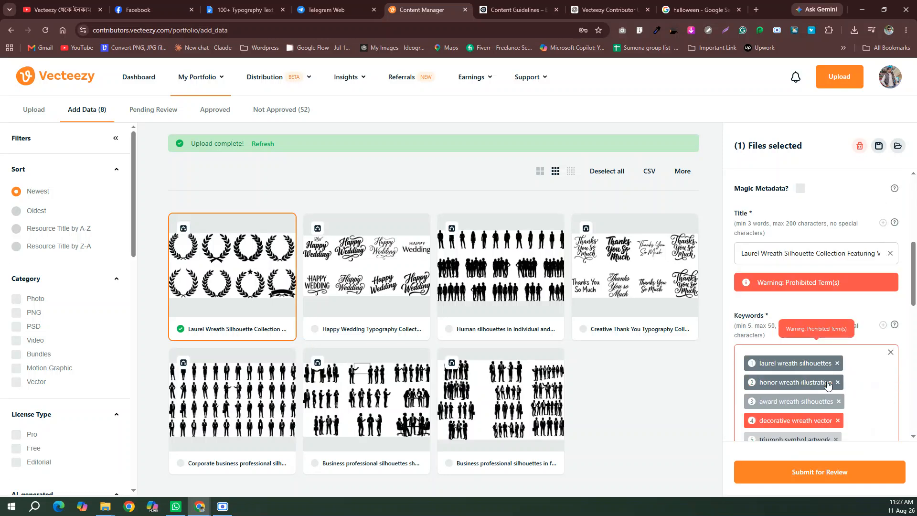
click(839, 420)
- Remove the flagged keywords "prize wreath vector", "decorative laurel vector", "honor wreath vector" and "achievement icon vector" from the laurel wreath file
scroll(840, 420, down, 4)
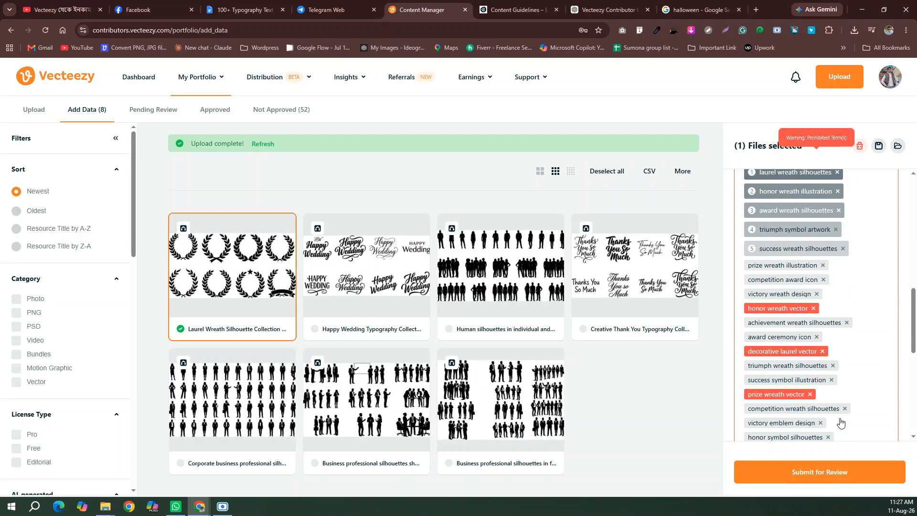
click(810, 395)
click(822, 351)
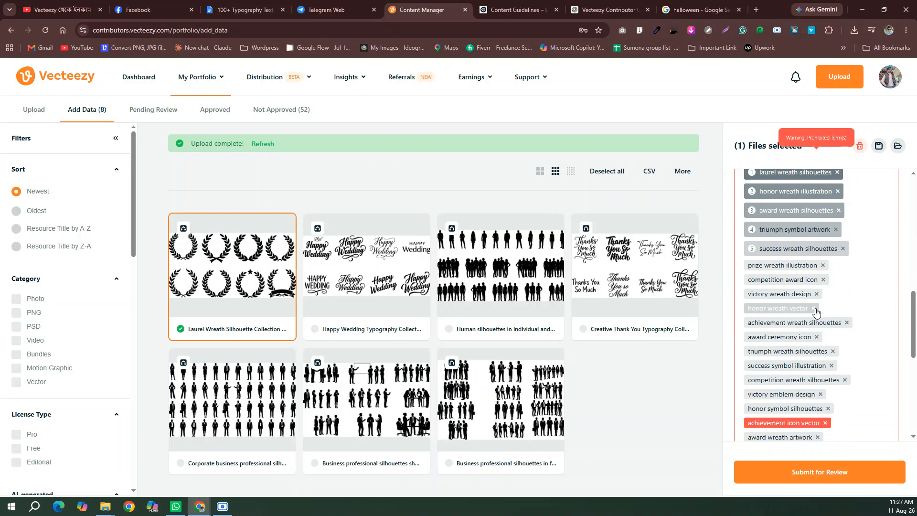
click(813, 309)
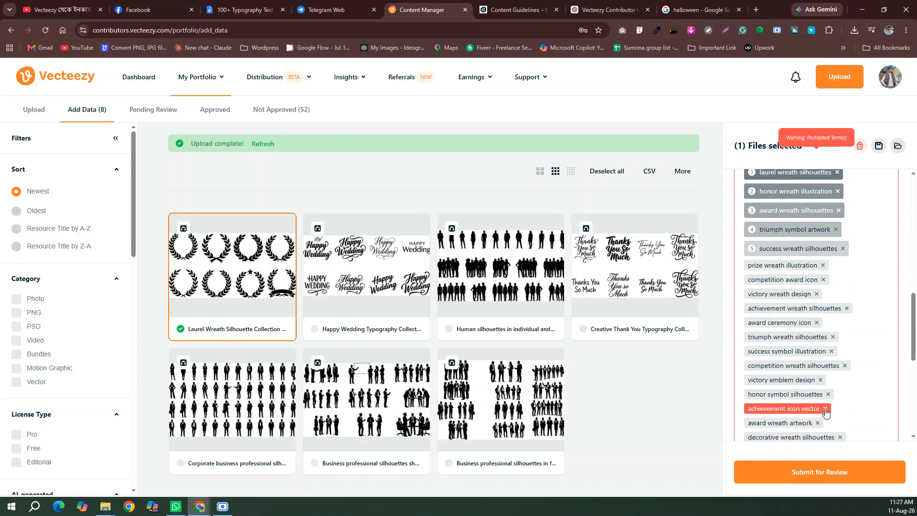
click(825, 409)
- Delete the keywords "competition wreath vector", "triumph icon vector" and "achievement wreath vector" from the laurel wreath file
scroll(819, 407, down, 3)
click(833, 337)
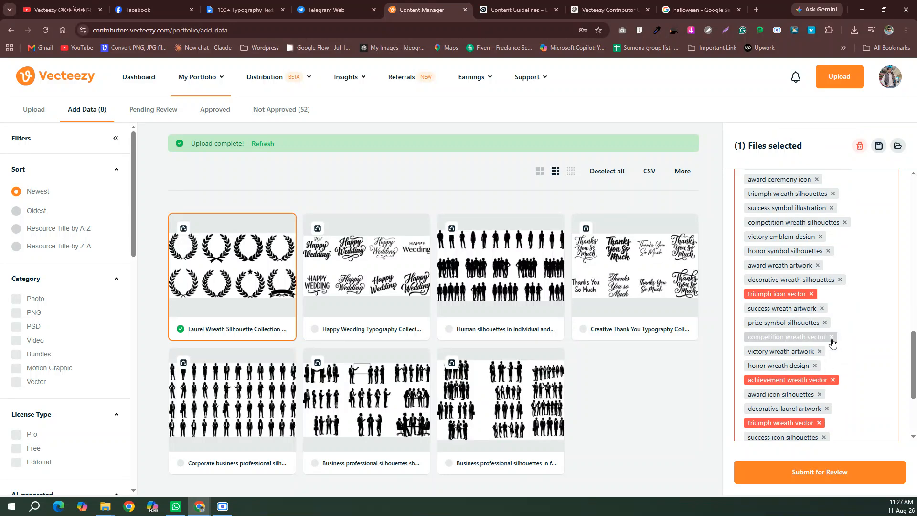
click(812, 294)
click(831, 322)
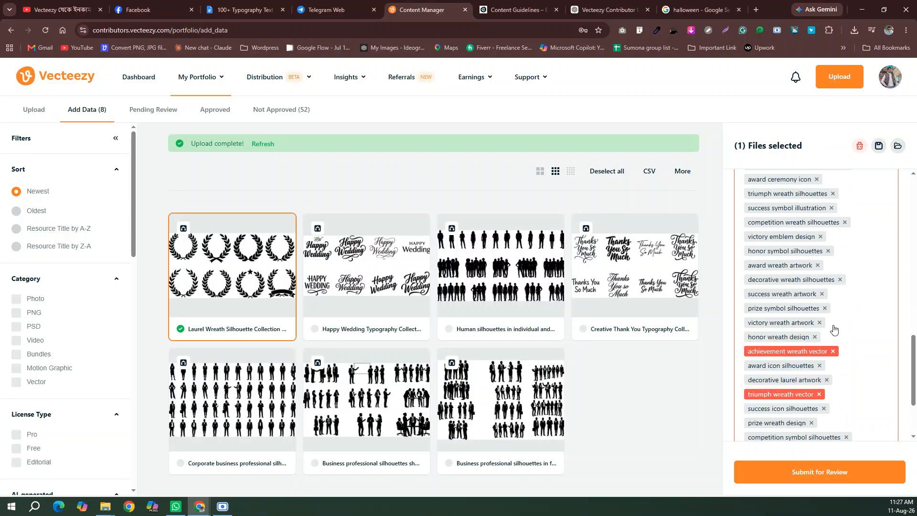
click(832, 352)
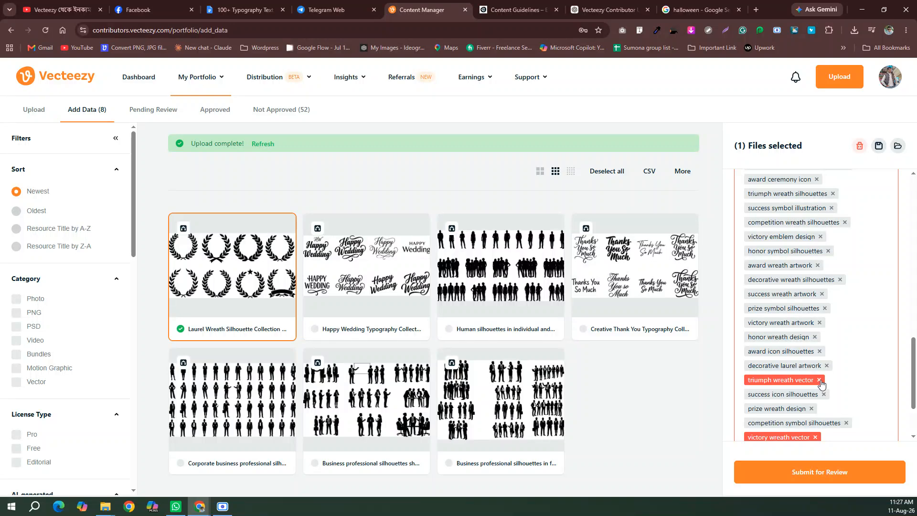
- Remove the last flagged laurel wreath keywords: "triumph wreath vector", "victory wreath vector" and "award symbol vector"
click(819, 380)
click(815, 423)
scroll(817, 416, down, 2)
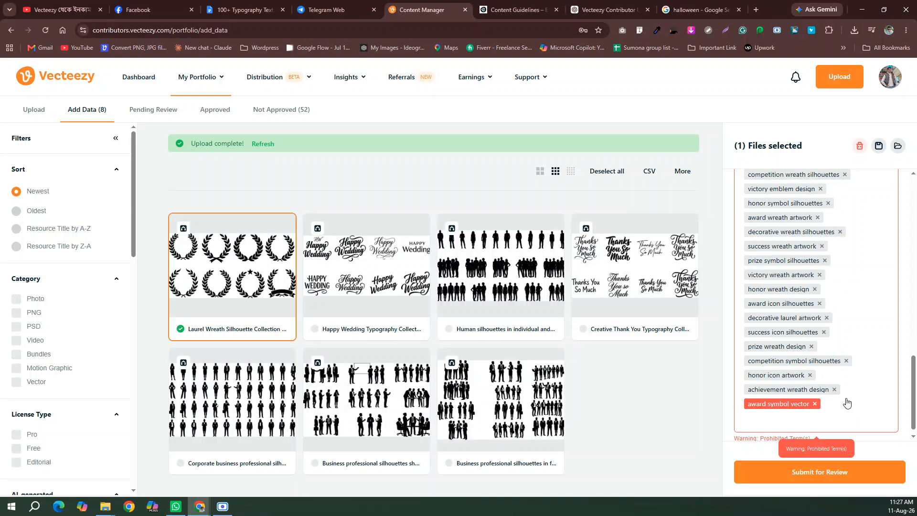
click(815, 395)
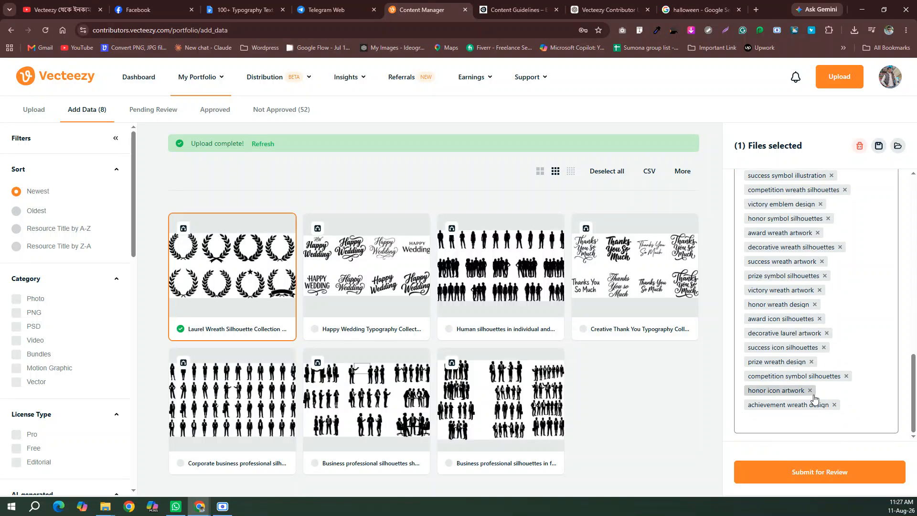
- Submit the laurel wreath file for review with the guidelines acknowledgement accepted, and close the confirmation
scroll(815, 401, up, 8)
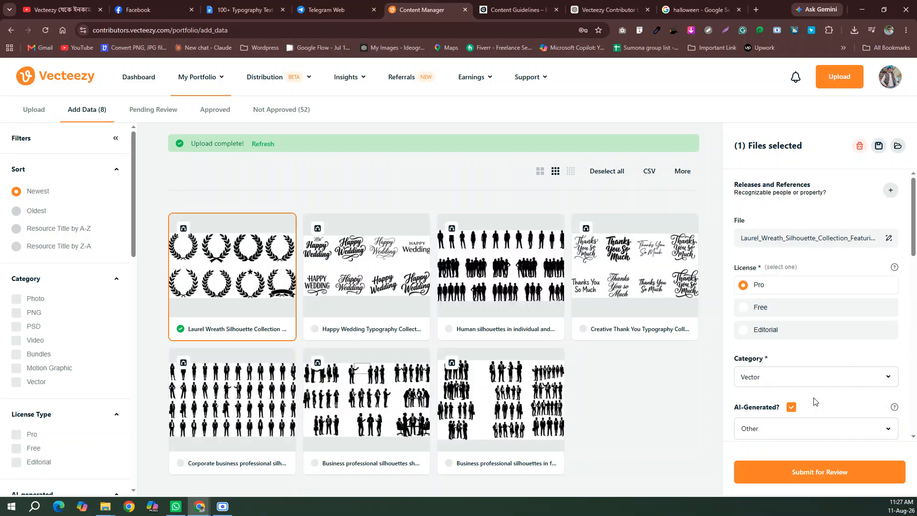
click(821, 473)
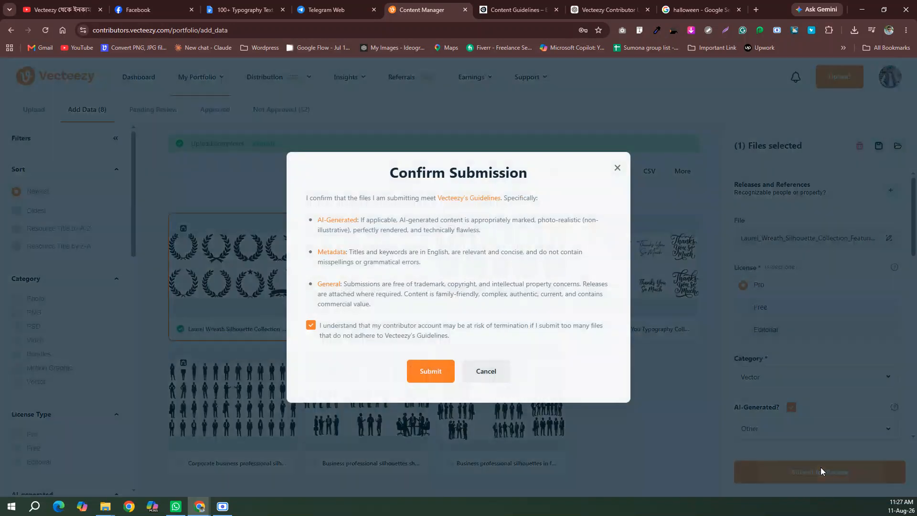
click(445, 386)
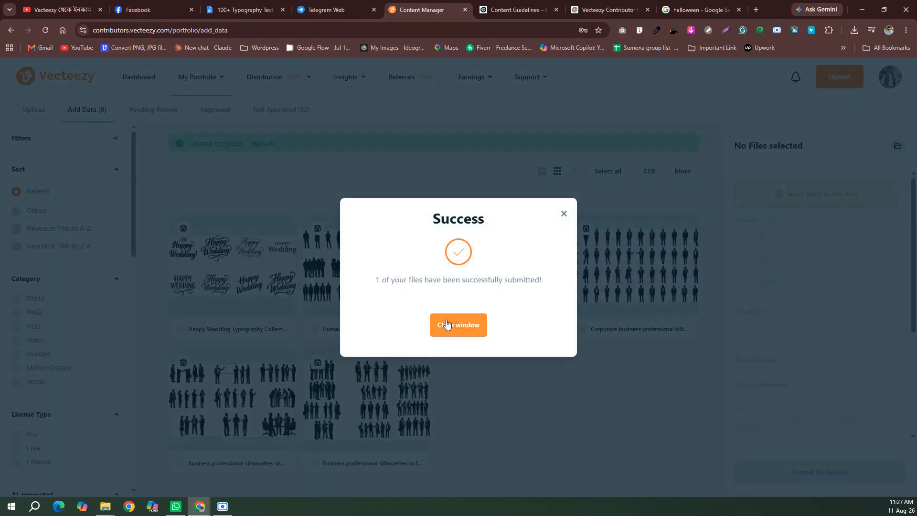
click(444, 325)
- Select the Happy Wedding Typography Collection file, assign it the Pro license and check its keywords
click(224, 278)
click(801, 294)
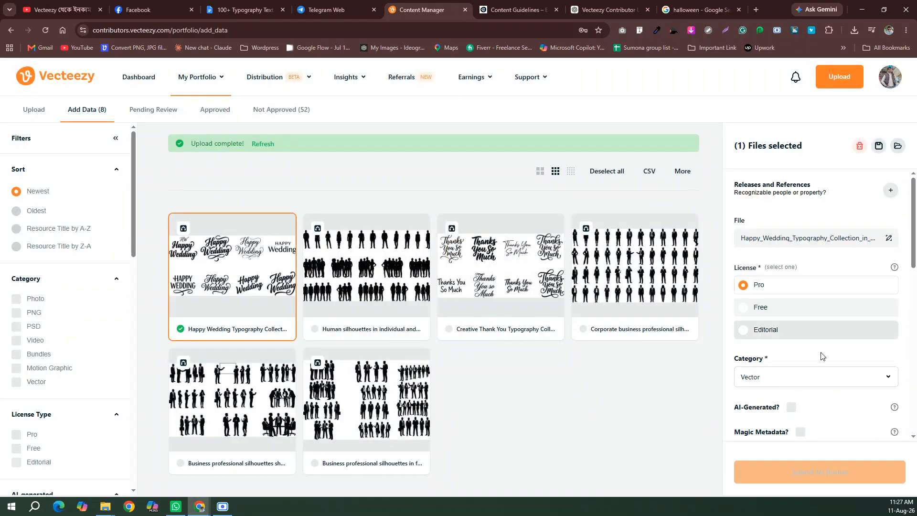
scroll(821, 353, down, 9)
scroll(834, 365, down, 1)
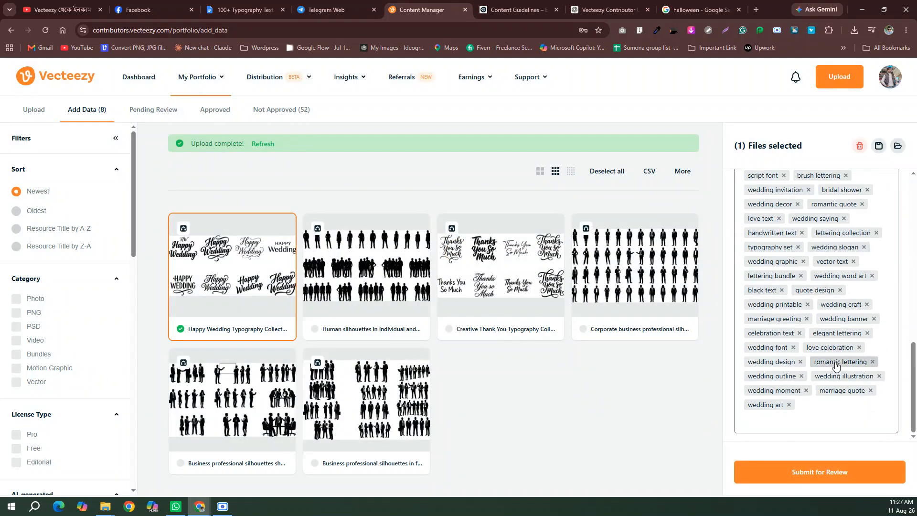
scroll(833, 366, up, 5)
- Mark the Happy Wedding file as AI-generated, with Other as the software and Flow as its name
click(791, 201)
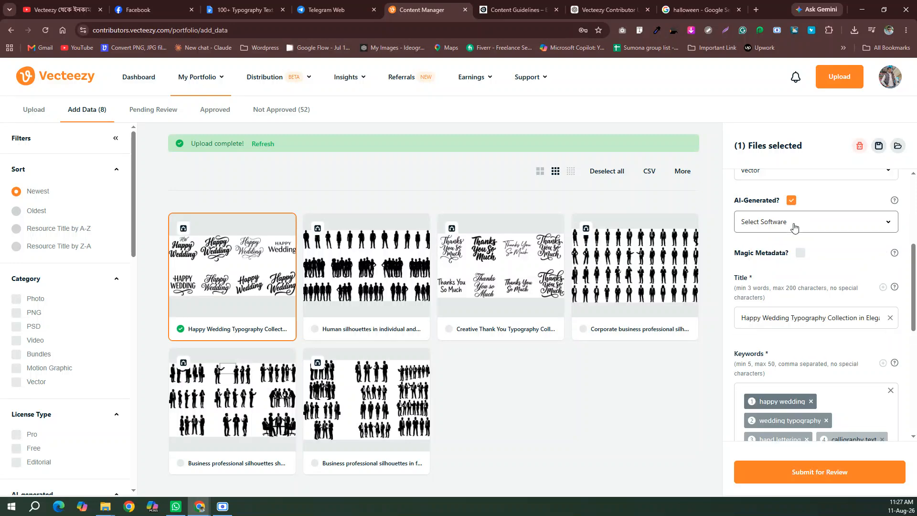
click(795, 222)
click(794, 307)
click(810, 330)
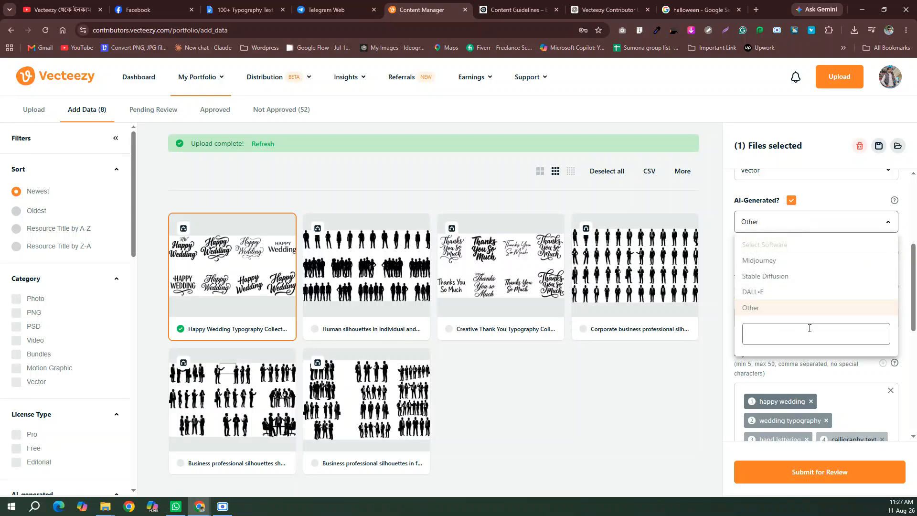
click(806, 352)
click(834, 192)
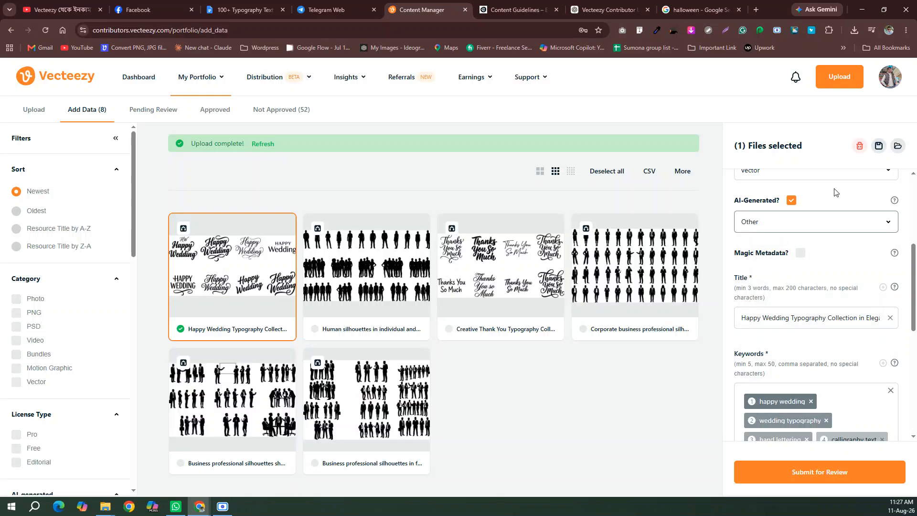
click(829, 220)
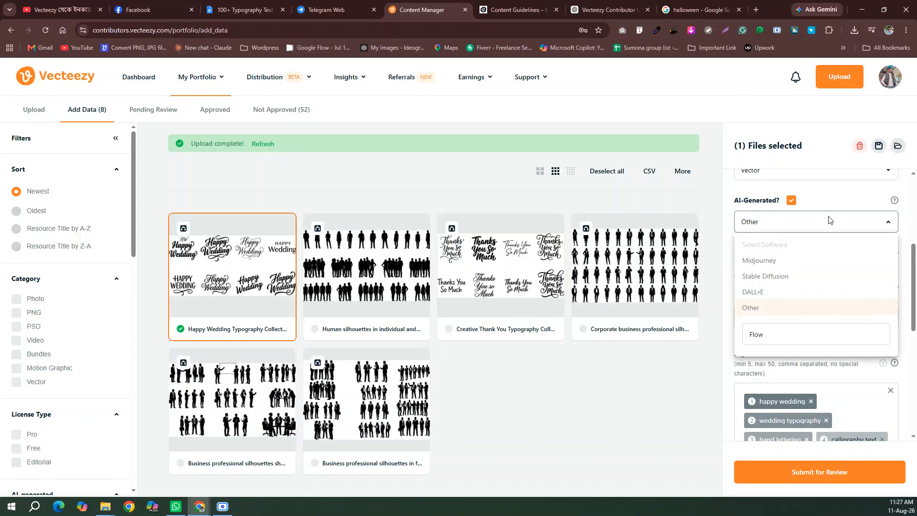
click(841, 193)
- Check the Happy Wedding keywords, submit the file for review with the guidelines acknowledgement accepted, and close the confirmation
scroll(838, 200, down, 10)
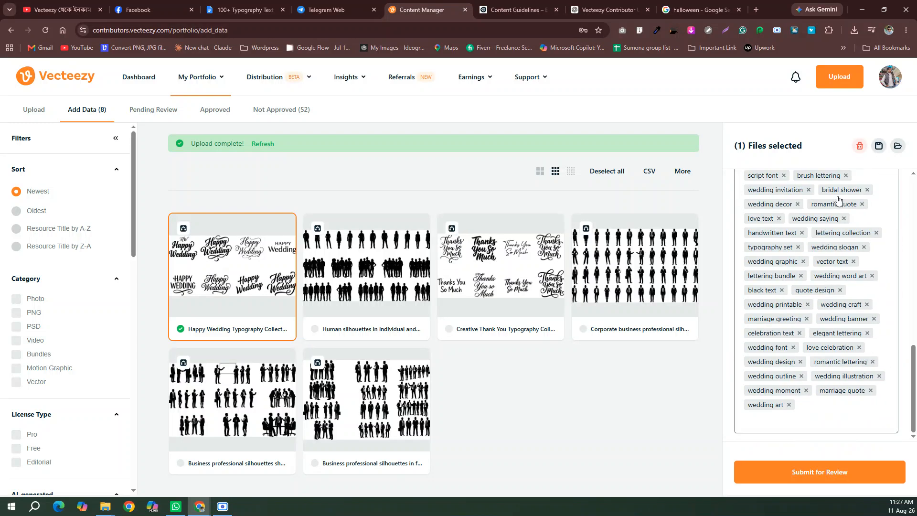
click(781, 475)
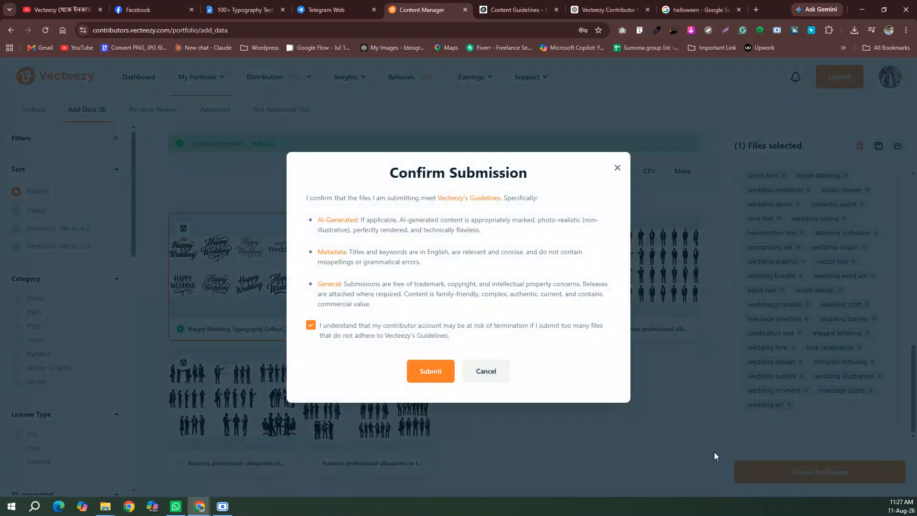
click(444, 382)
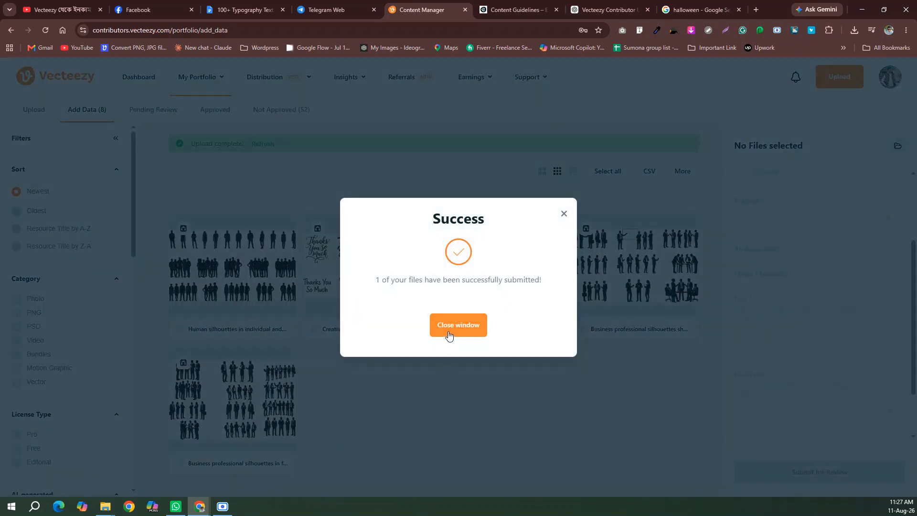
click(446, 330)
- Select the file of human silhouettes in individual and group poses and assign it the Pro license
click(231, 292)
scroll(798, 310, up, 10)
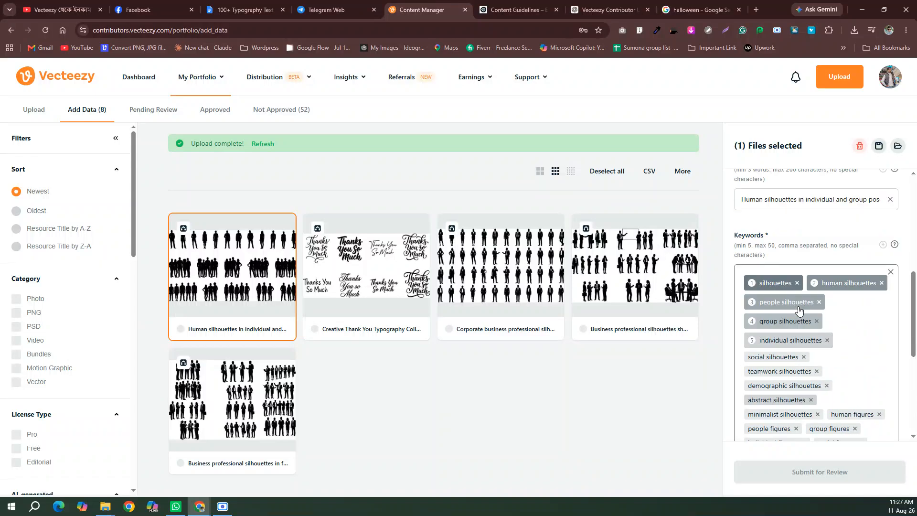
click(789, 229)
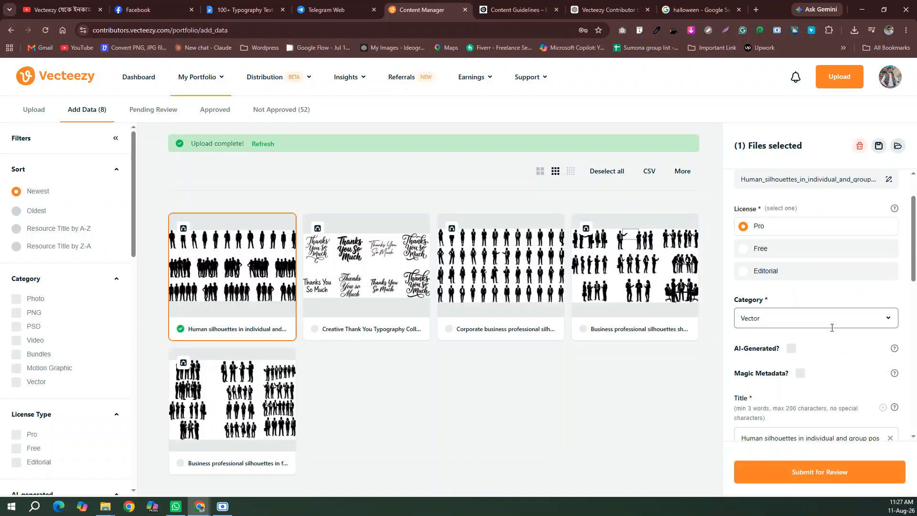
- Mark the human silhouettes file as AI-generated, with Other as the software and Flow as its name
scroll(826, 325, down, 3)
click(792, 206)
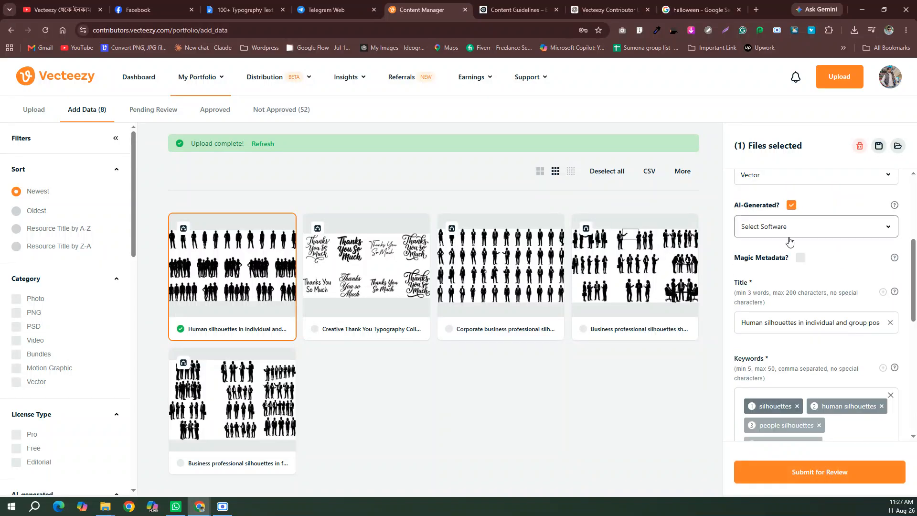
click(788, 237)
click(775, 312)
click(790, 340)
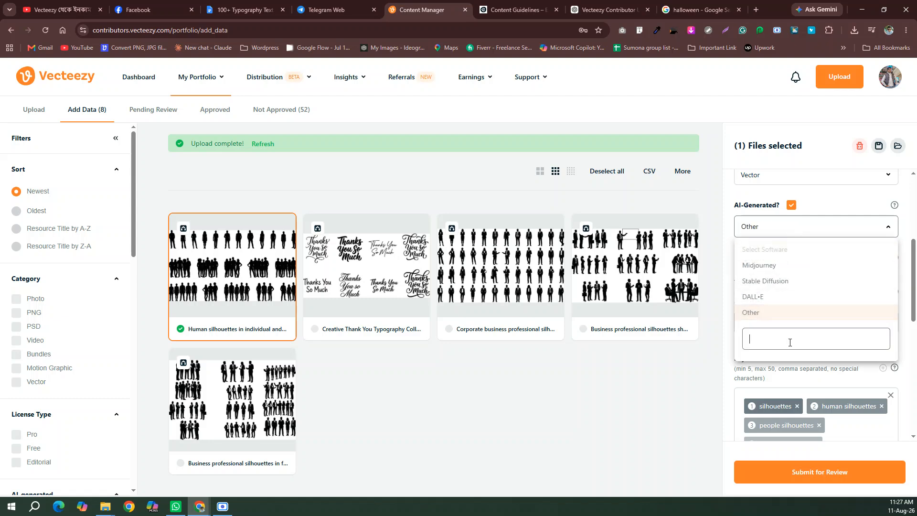
text(Flow)
click(831, 201)
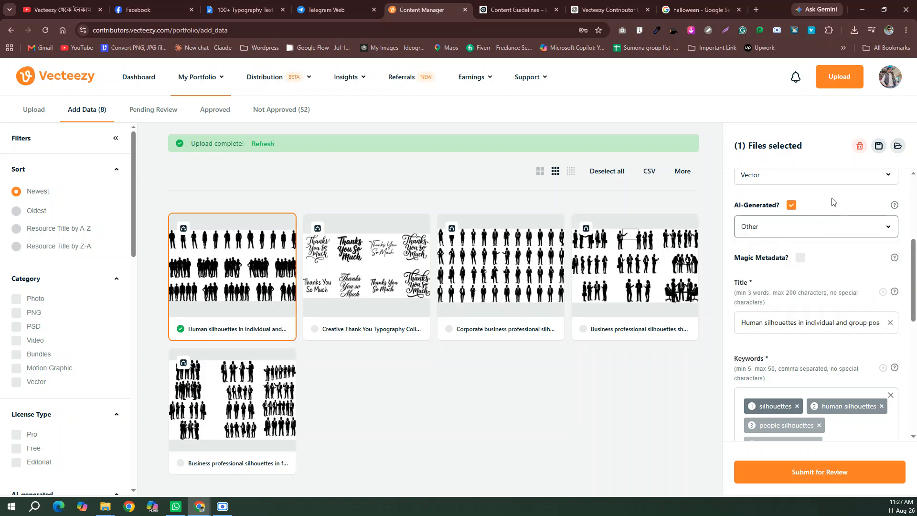
- Check the human silhouettes keywords, submit the file for review with the guidelines acknowledgement accepted, and close the confirmation
scroll(831, 201, down, 8)
click(801, 474)
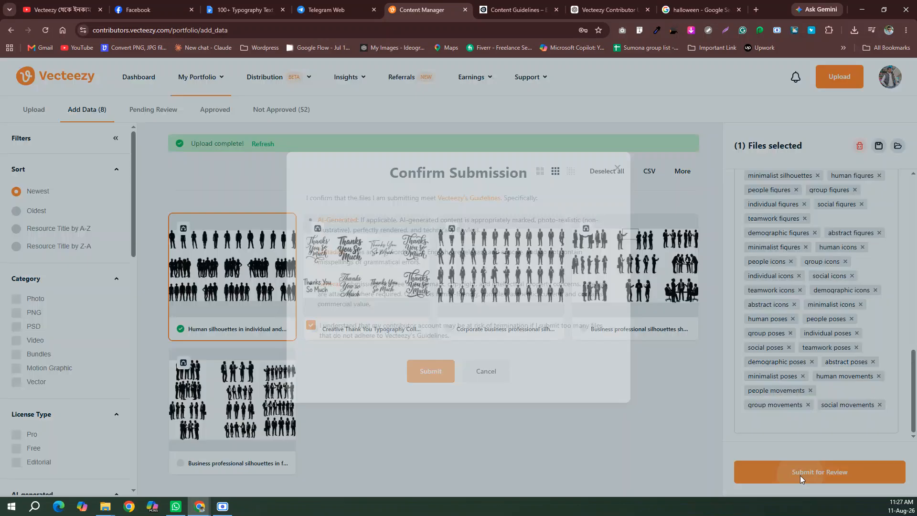
click(428, 373)
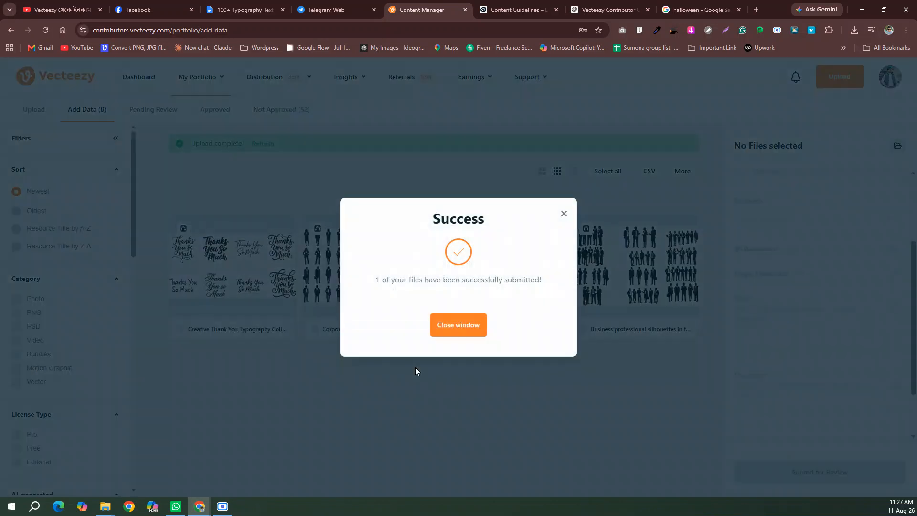
click(457, 326)
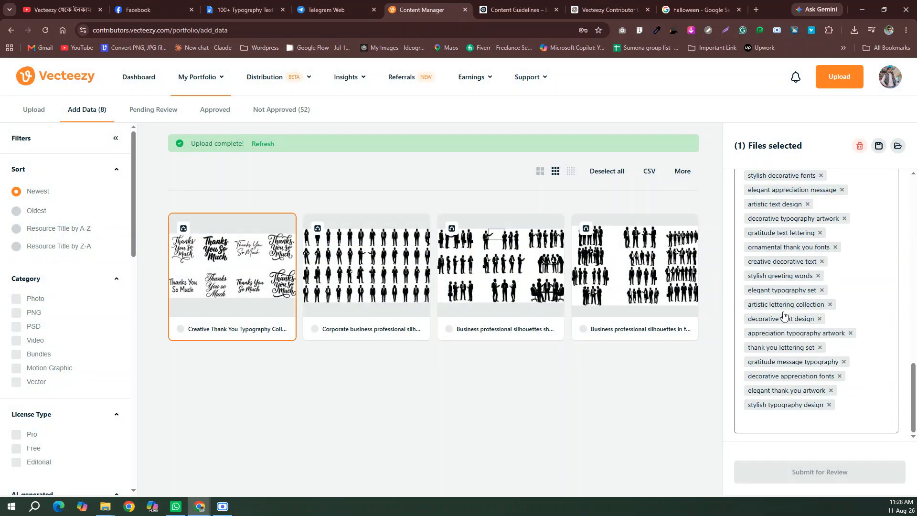
- Select the Creative Thank You Typography Collection file, assign it the Pro license and check its keywords
scroll(786, 315, up, 10)
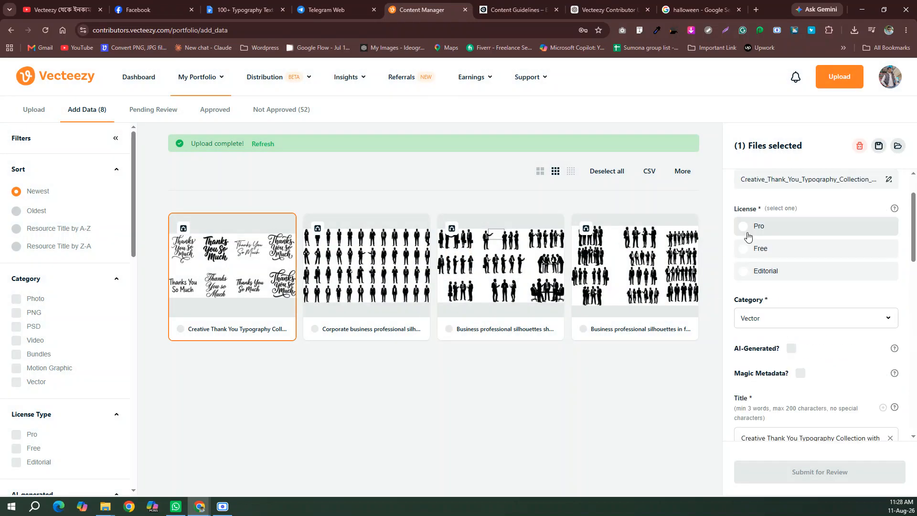
click(747, 231)
scroll(803, 299, down, 10)
scroll(801, 304, down, 2)
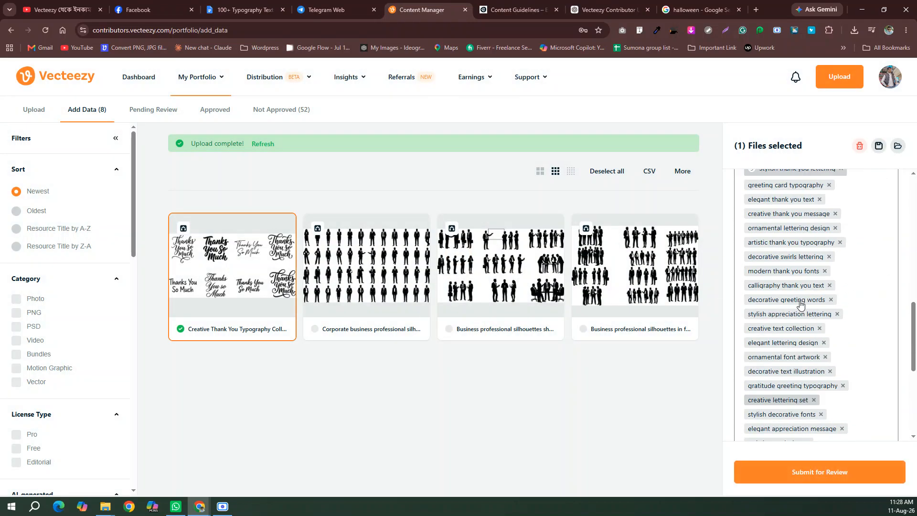
scroll(798, 351, up, 5)
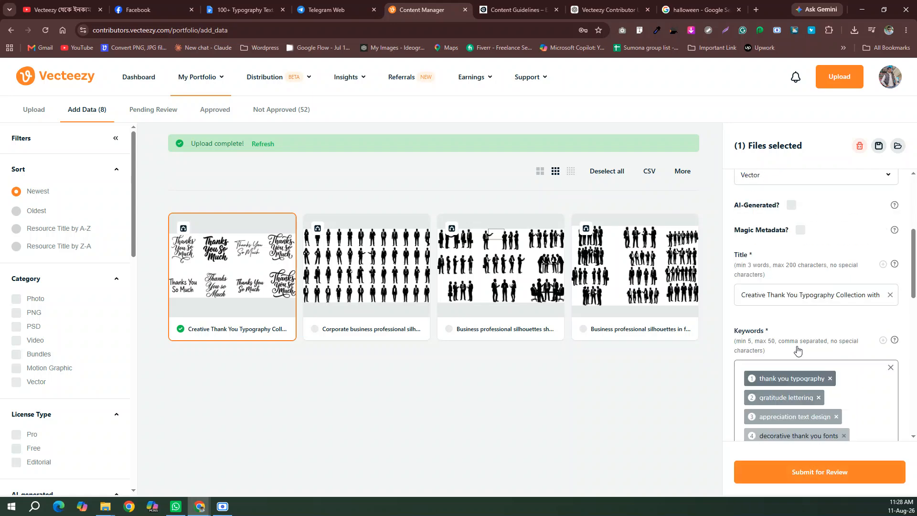
- Mark the Creative Thank You Typography Collection file as AI-generated, with Other as the software and Flow as its name
click(791, 253)
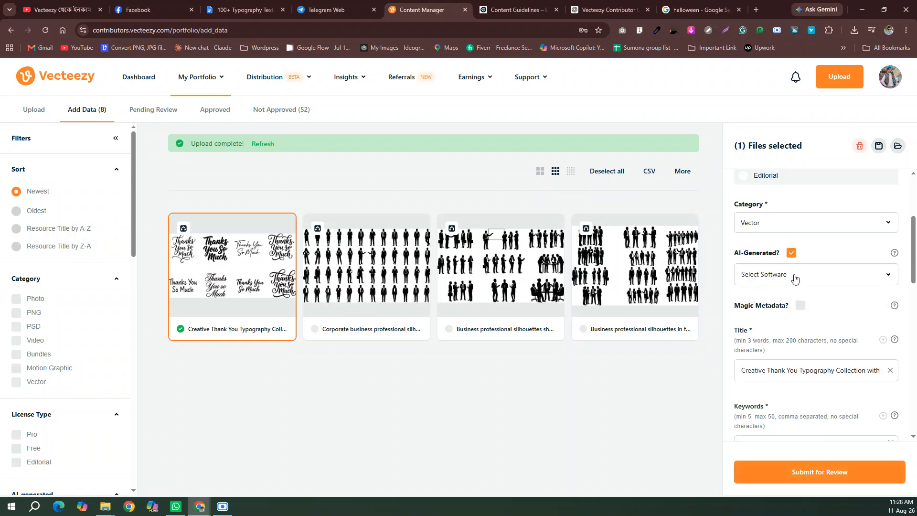
click(794, 278)
click(789, 363)
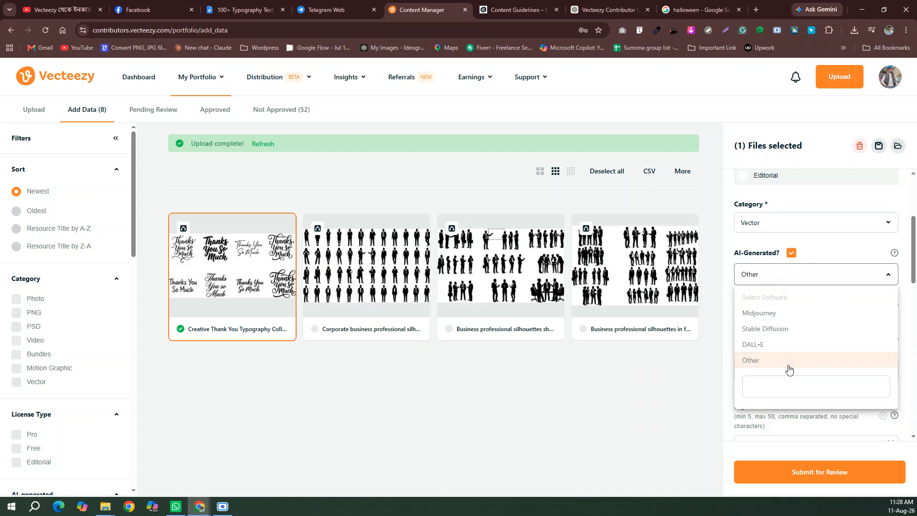
click(786, 385)
click(840, 247)
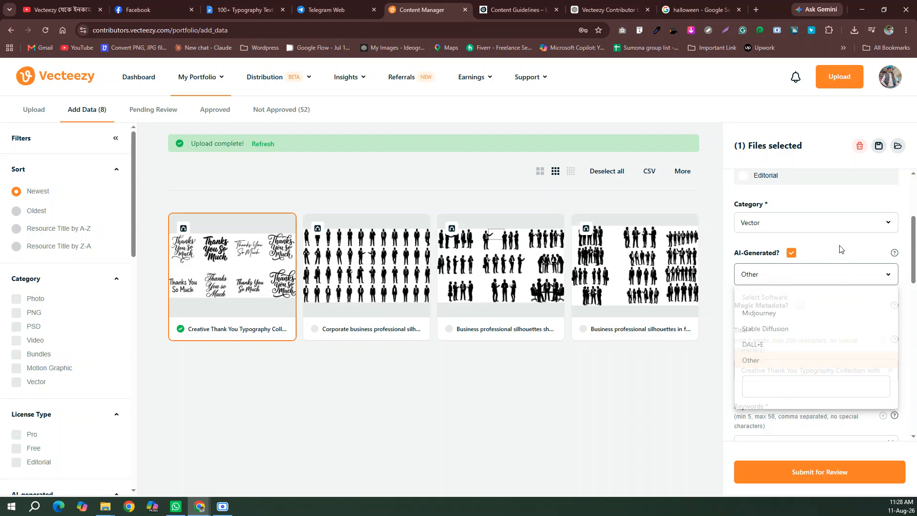
click(775, 287)
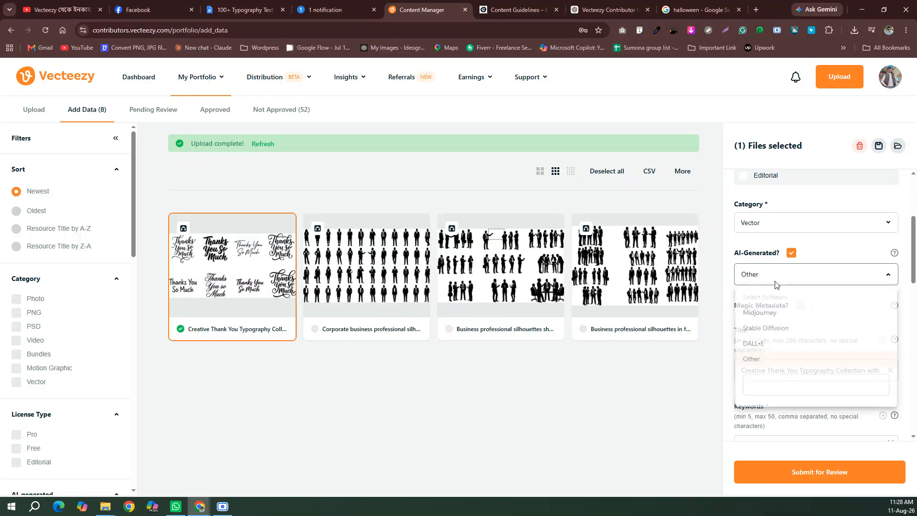
click(802, 388)
click(804, 413)
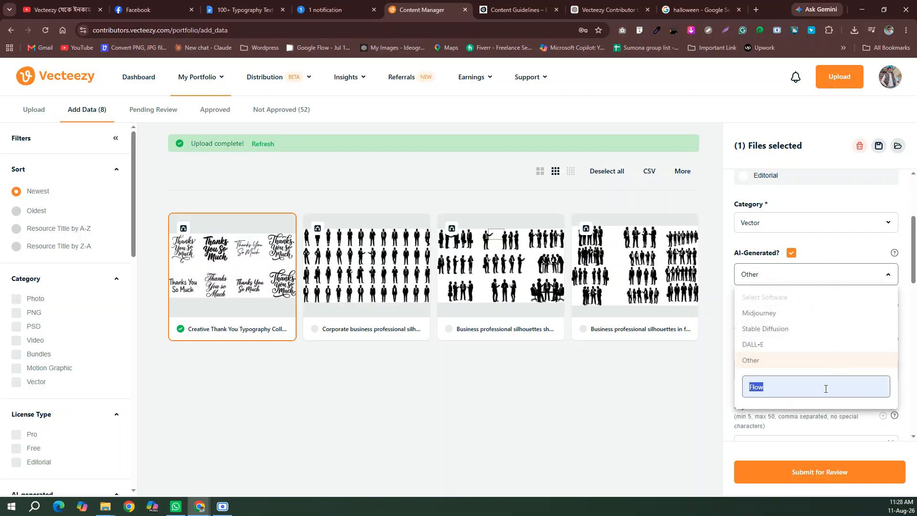
click(861, 245)
- Submit the thank-you typography file for review with the guidelines acknowledgement accepted, and close the confirmation
scroll(861, 245, down, 10)
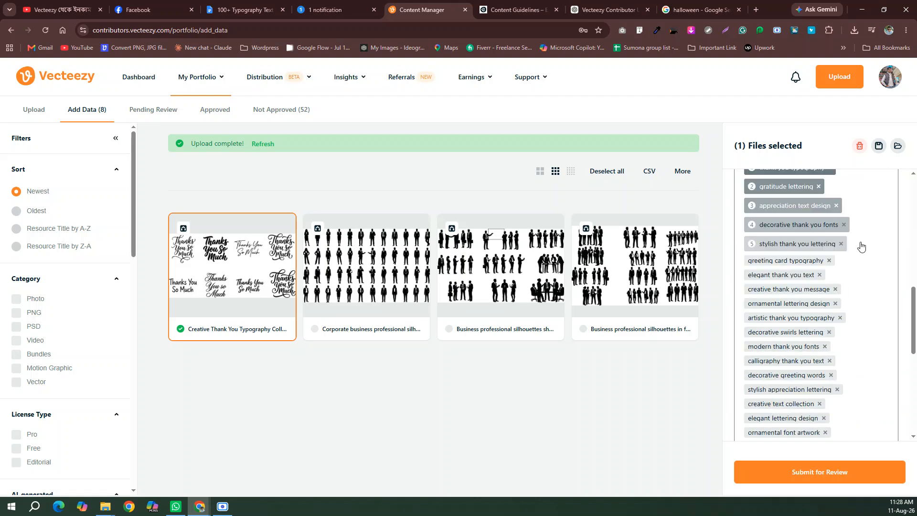
click(844, 474)
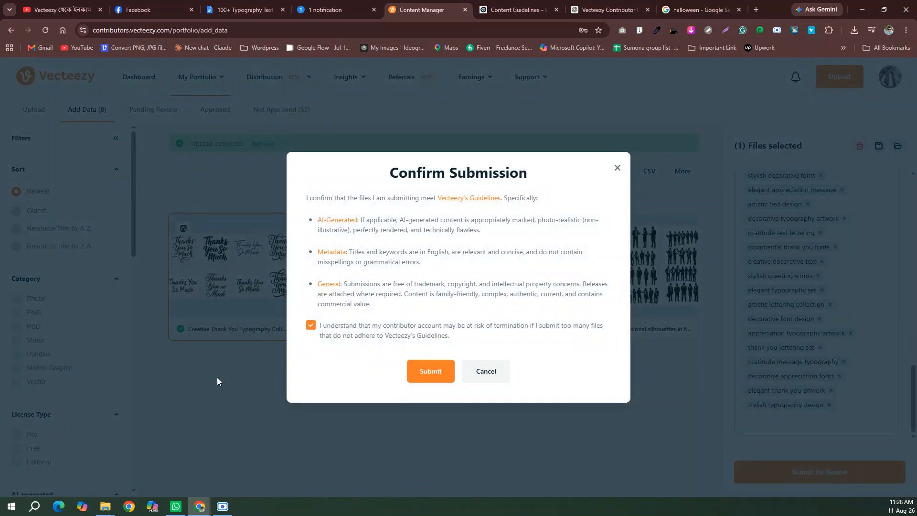
click(429, 373)
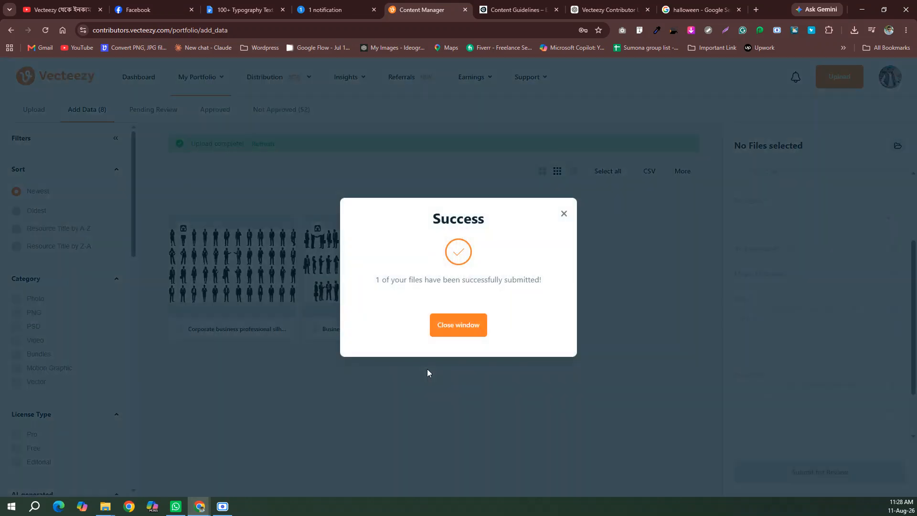
click(446, 325)
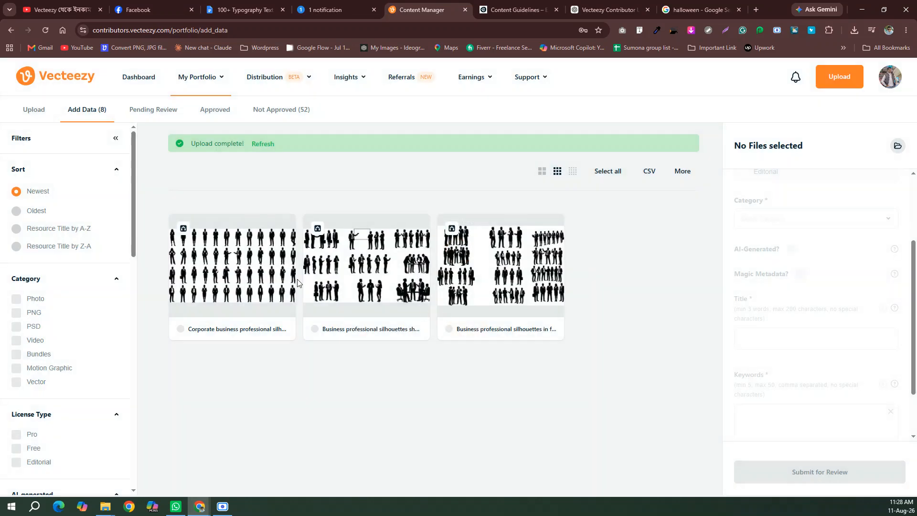
- Select the corporate business professional silhouettes file and remove its prohibited keywords office vector, corporate vector and business vector
click(288, 278)
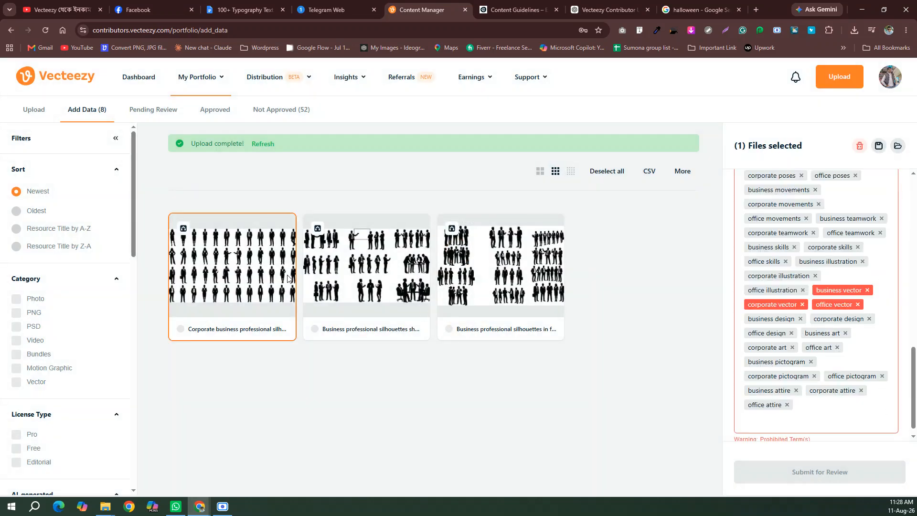
click(858, 304)
click(803, 307)
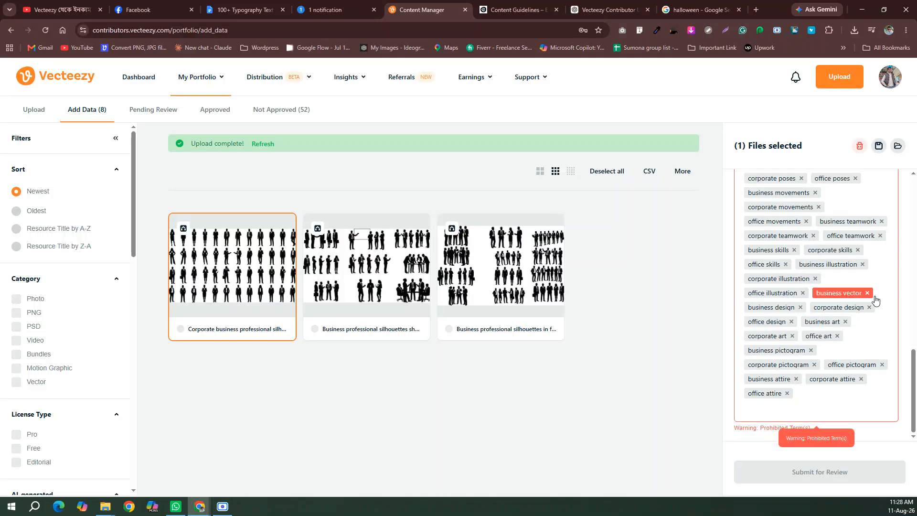
click(868, 294)
- Assign the corporate silhouettes file the Pro license and mark it as AI-generated, with Other as the software and Flow as its name
scroll(874, 353, up, 10)
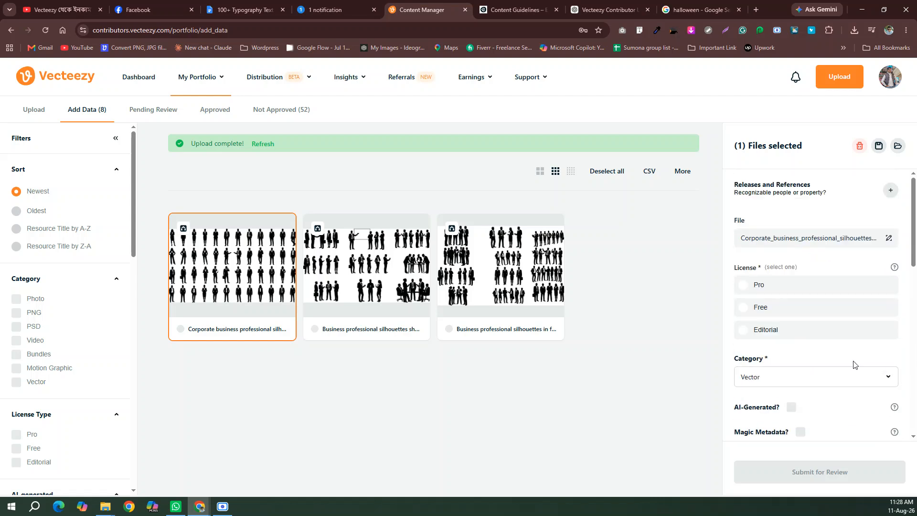
click(793, 285)
scroll(839, 348, down, 4)
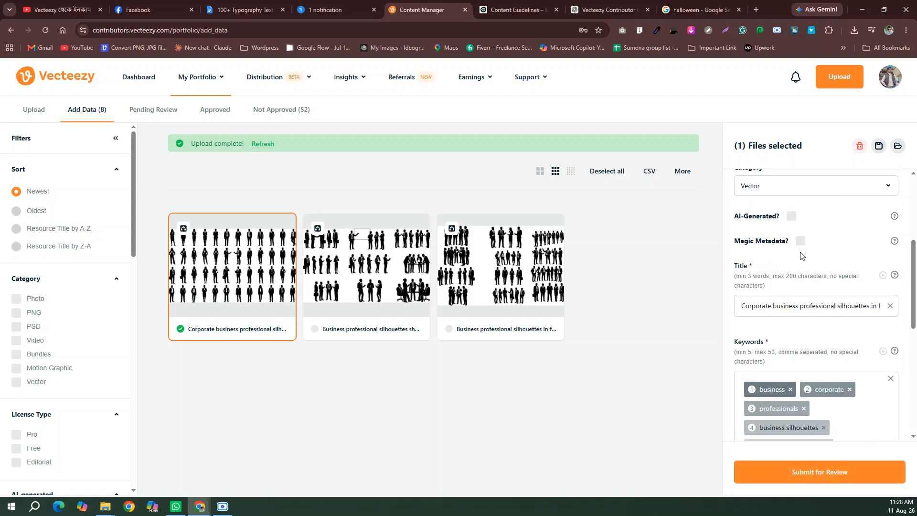
click(791, 217)
click(800, 239)
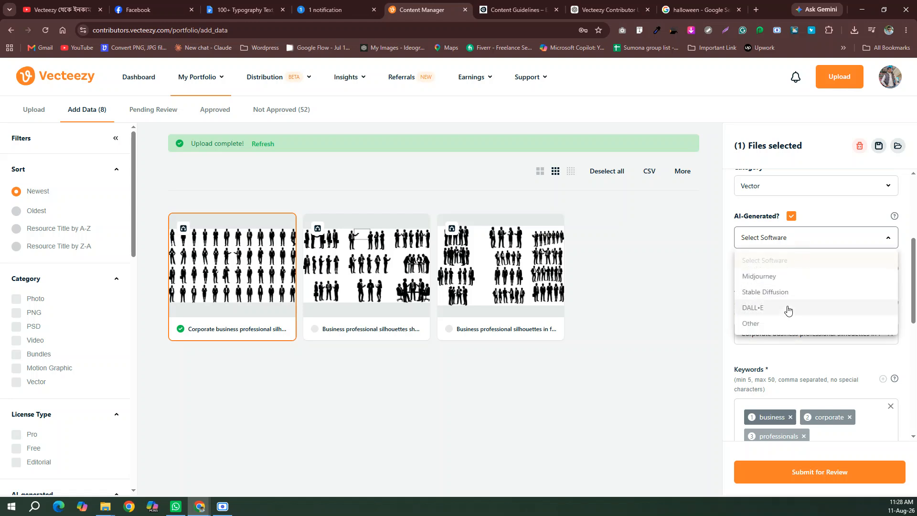
click(783, 325)
click(788, 349)
text(Flow)
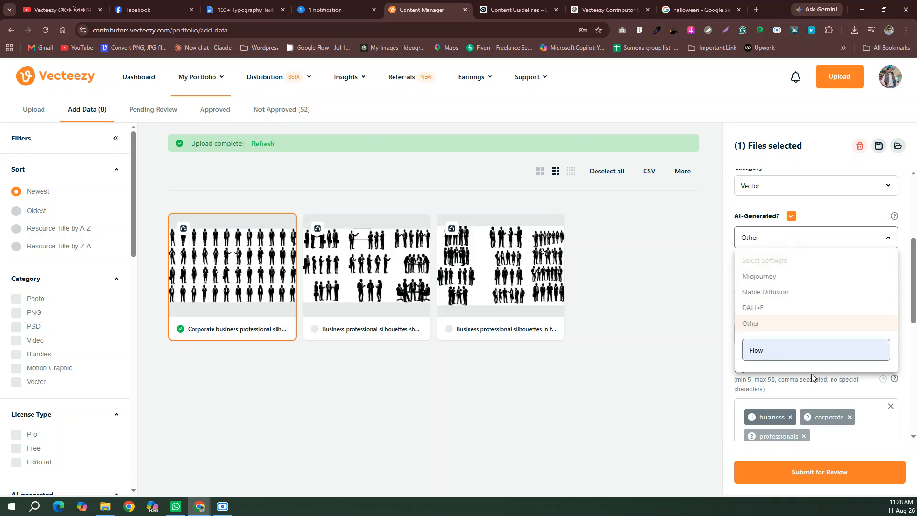
click(720, 353)
- Submit the corporate business silhouettes file for review with the guidelines acknowledgement accepted, and close the confirmation
scroll(724, 353, down, 5)
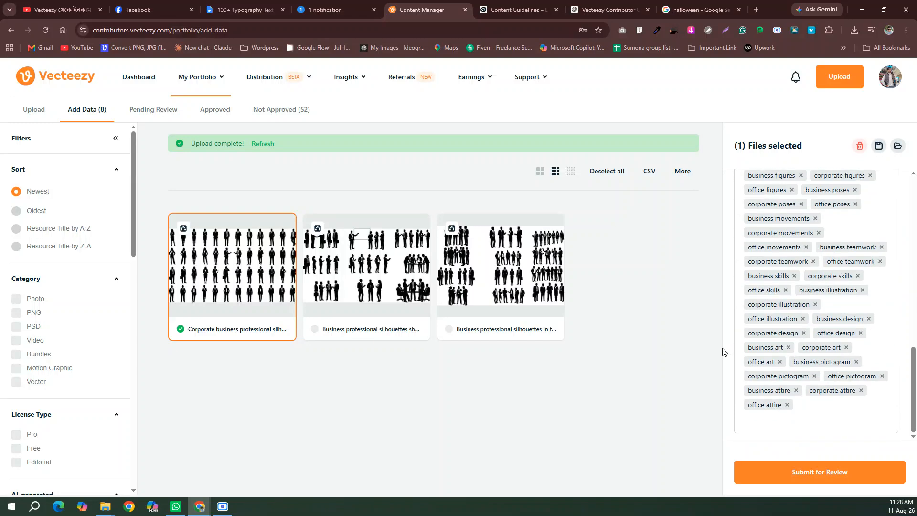
click(821, 475)
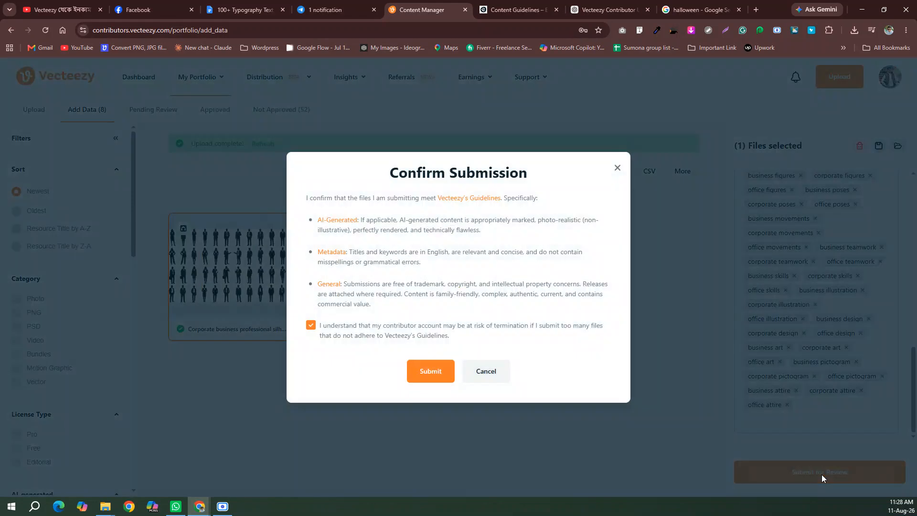
click(425, 374)
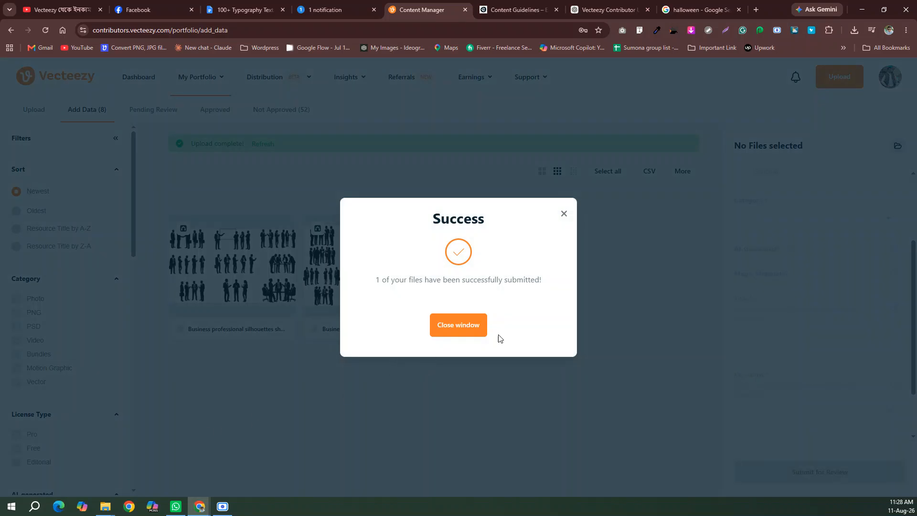
click(465, 332)
click(223, 508)
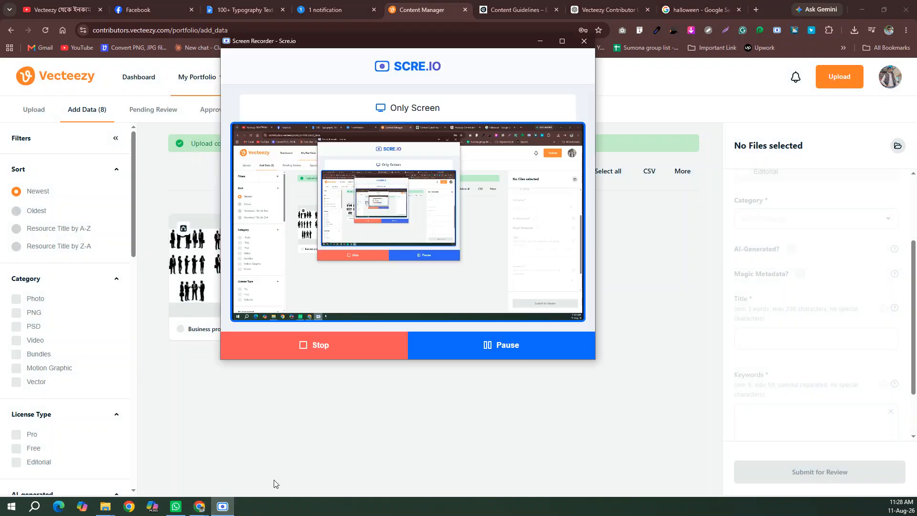